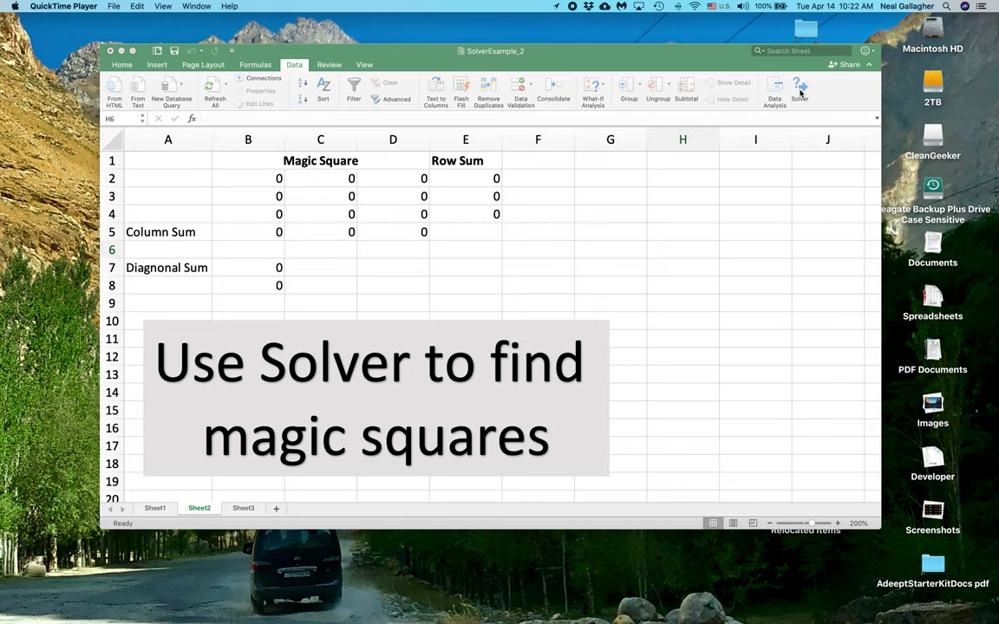
Open Solver and set its objective to cell B2, then change the objective to cell D4 of the magic square
click(653, 64)
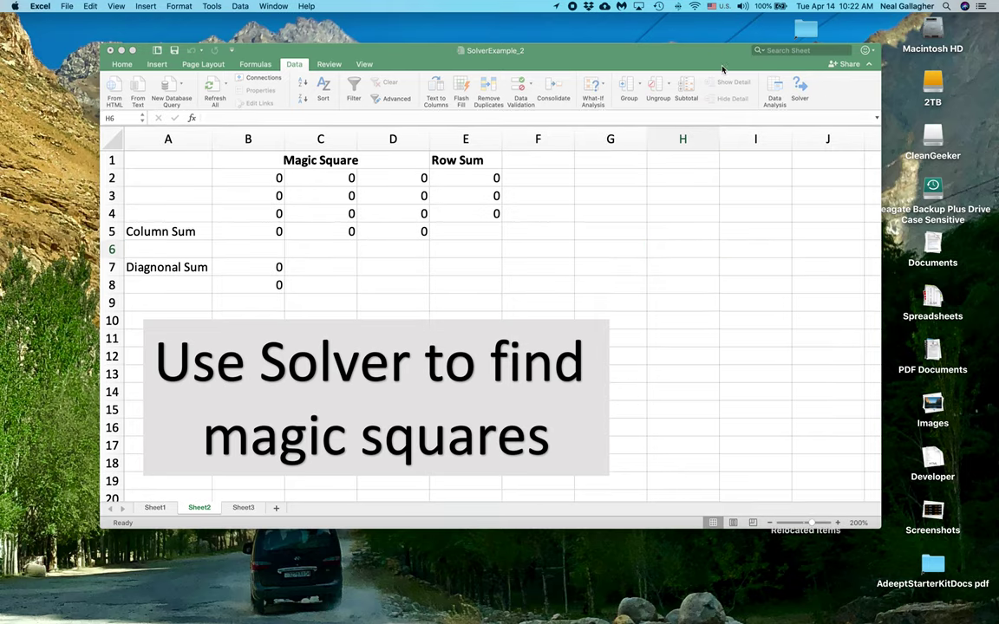
click(800, 88)
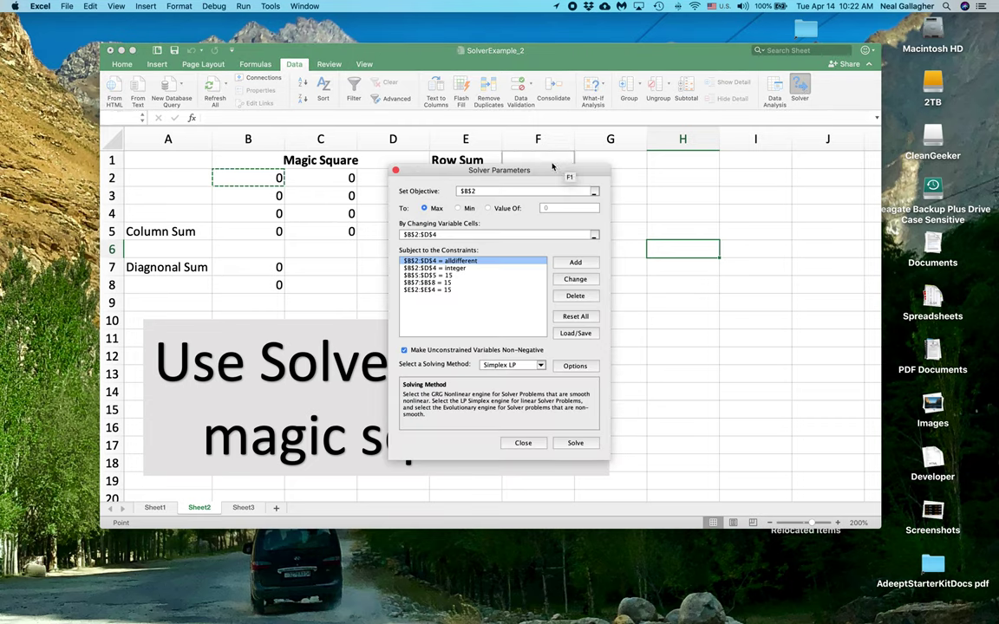
drag(553, 166, 791, 132)
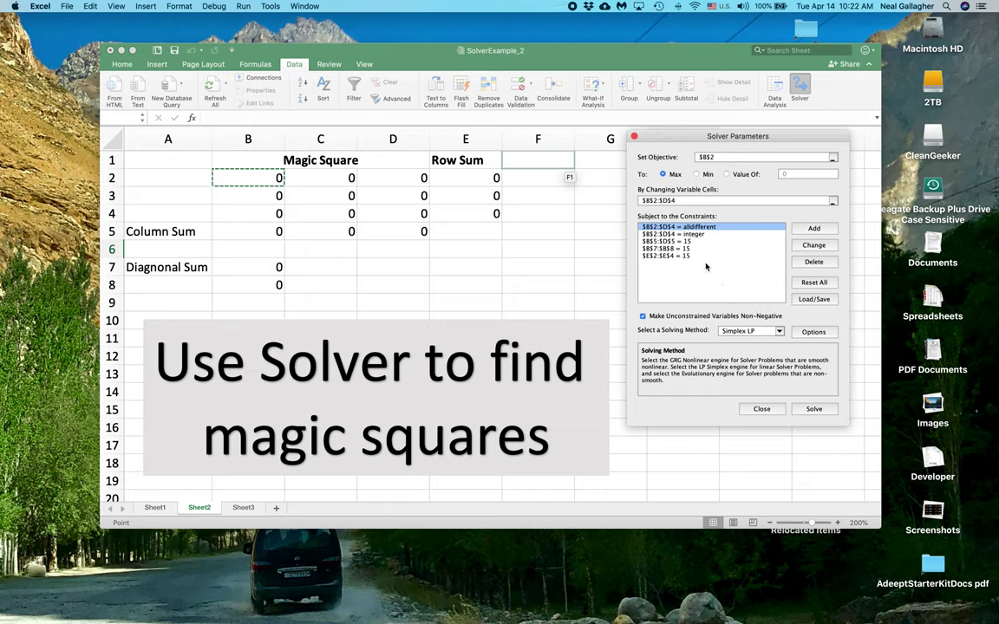
click(719, 157)
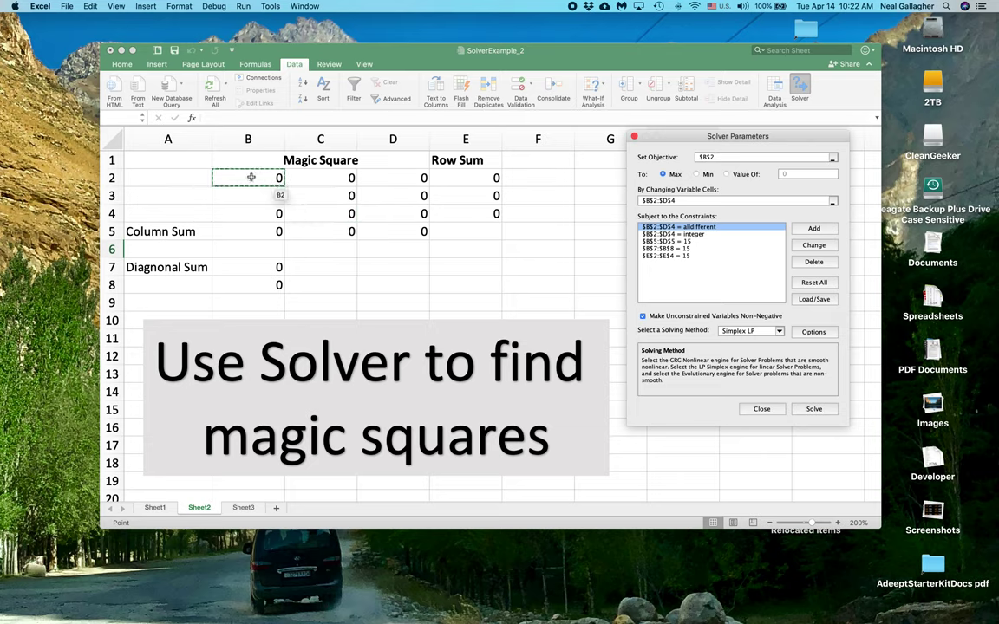
click(251, 177)
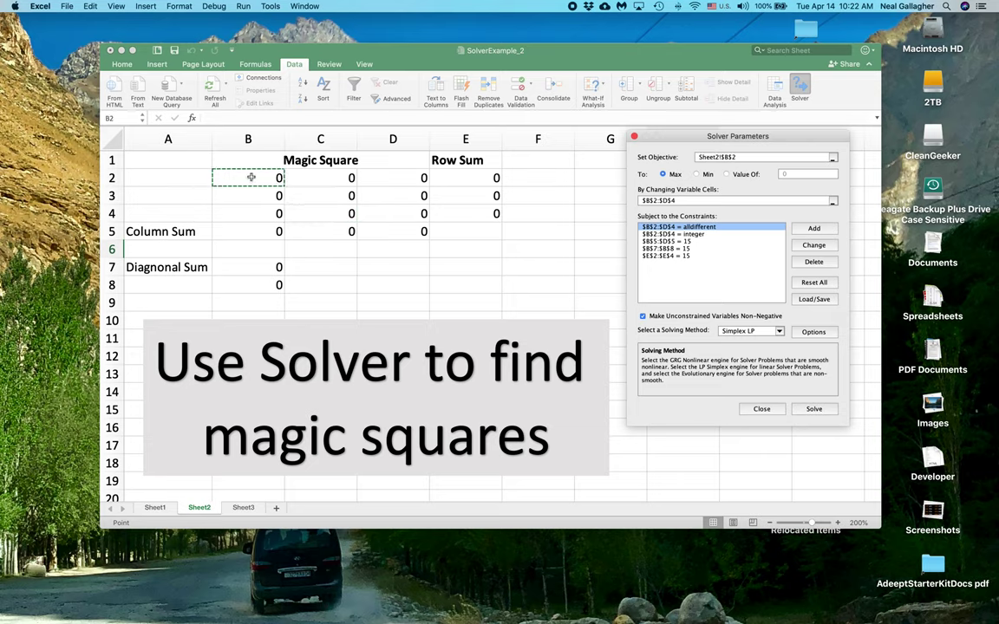
click(408, 215)
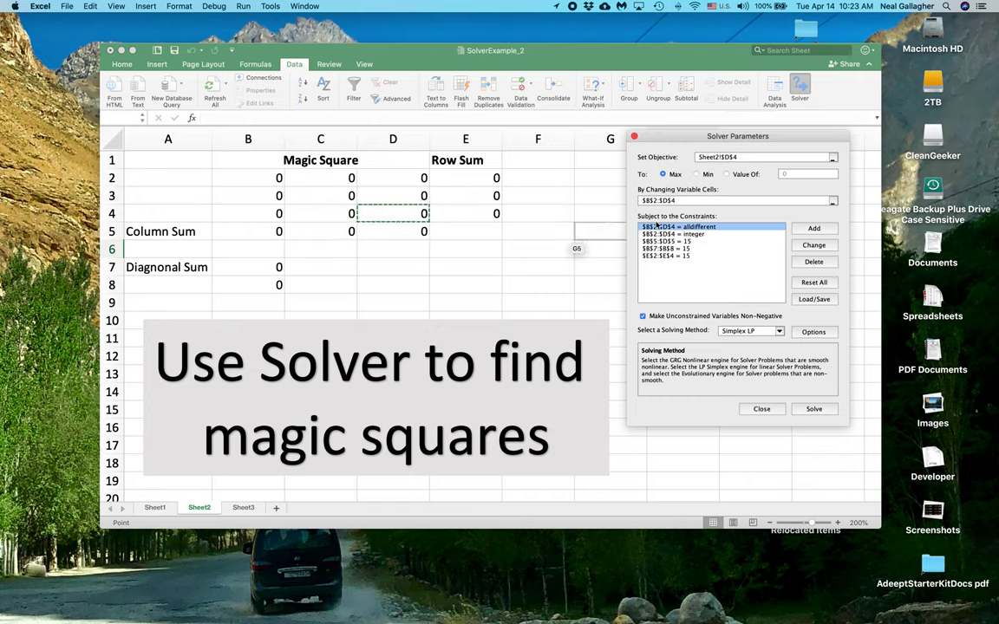
click(709, 202)
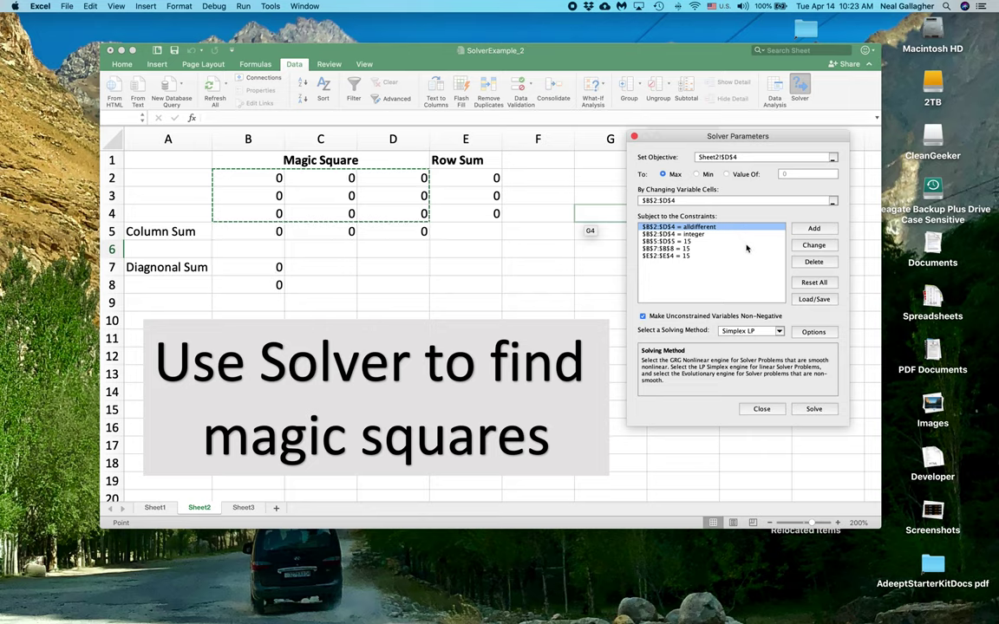
Delete the all-different constraint on B2:D4 from the Solver model and add it again using the dif relation
click(814, 262)
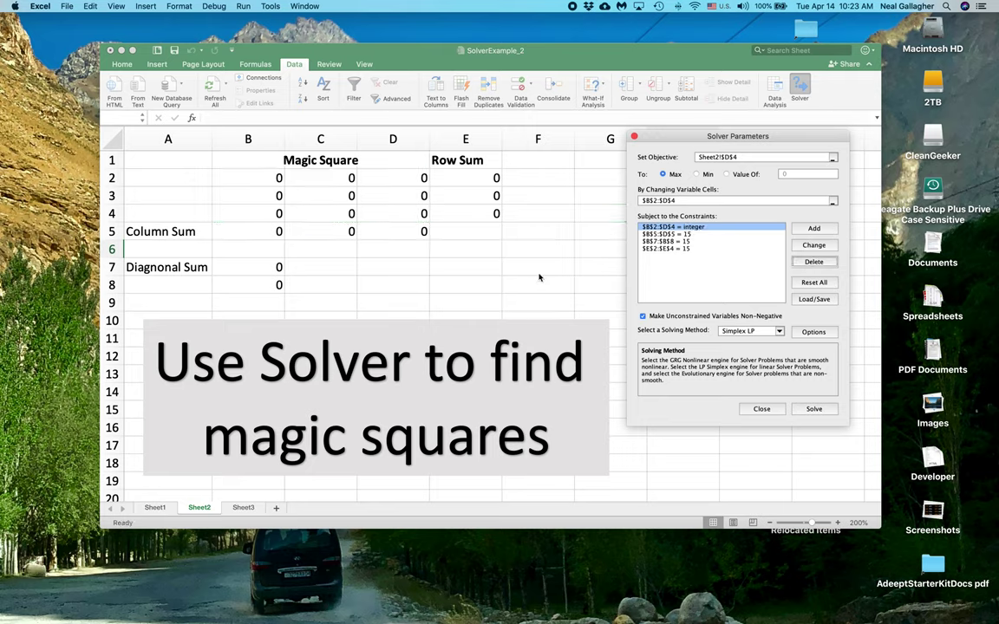
click(808, 231)
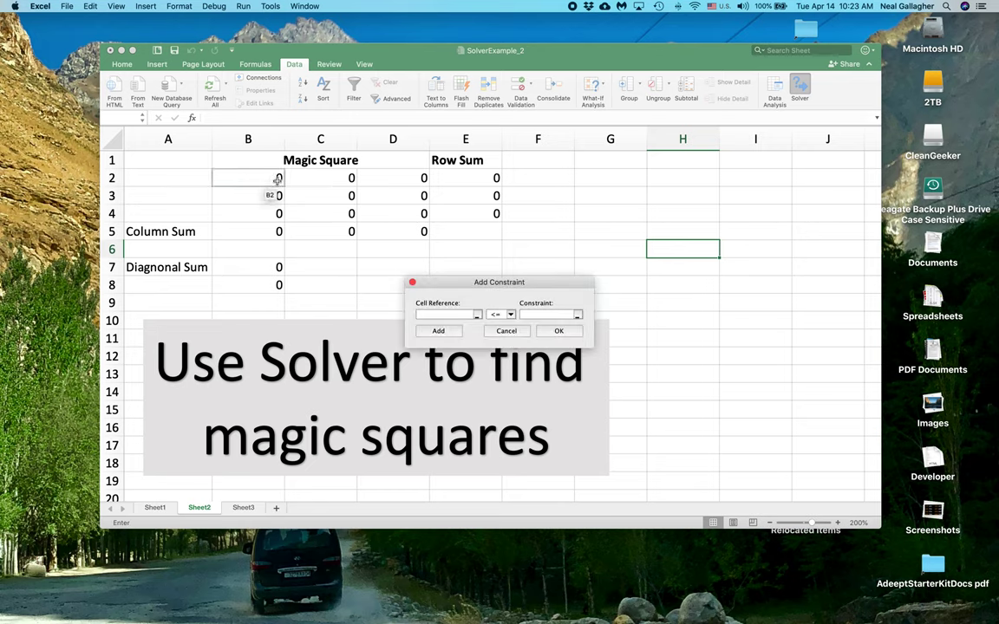
click(278, 179)
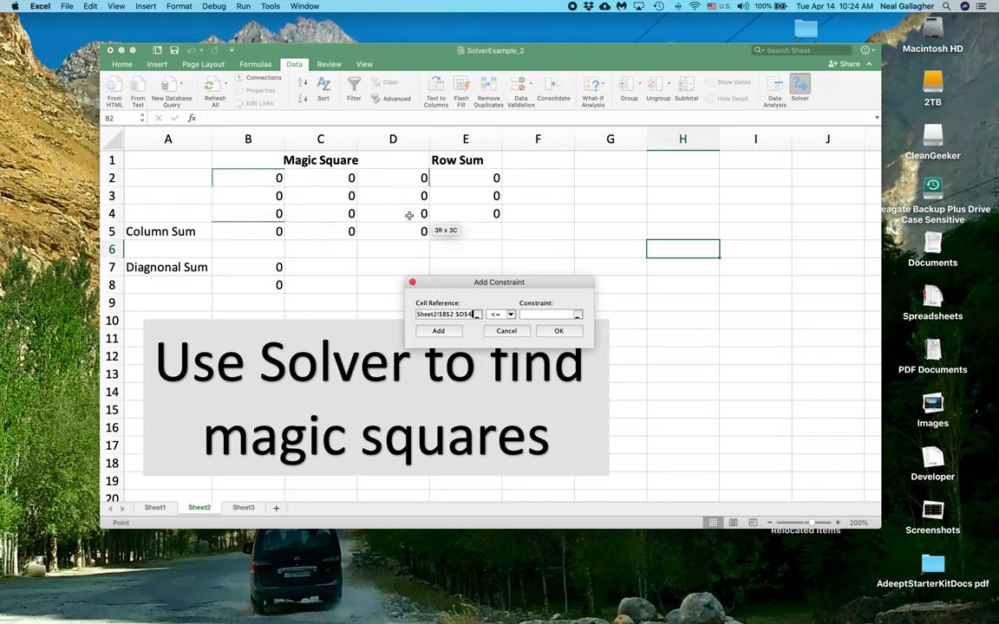
drag(409, 216, 411, 217)
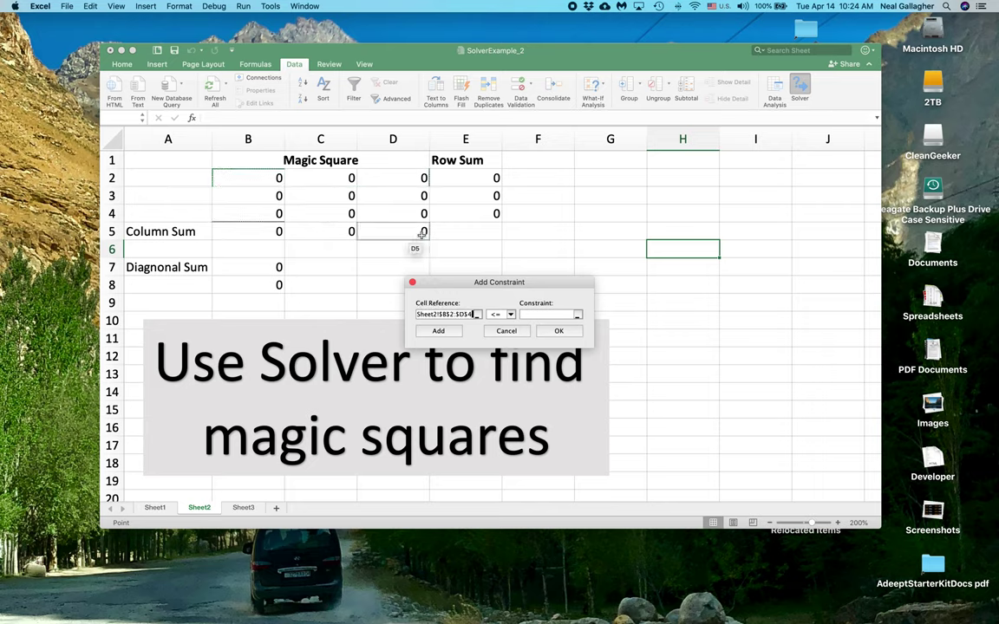
click(511, 315)
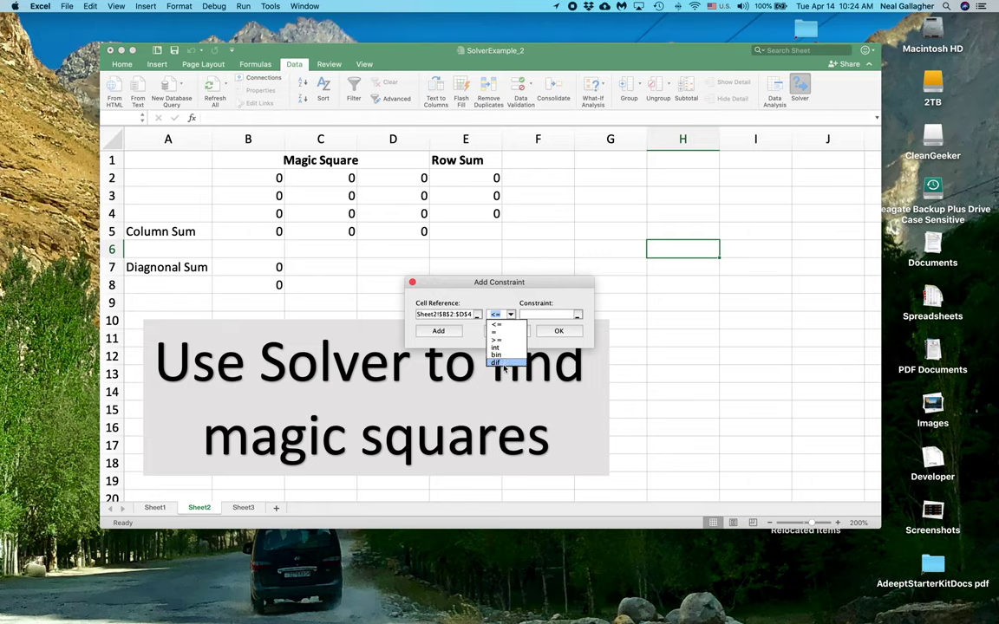
click(504, 364)
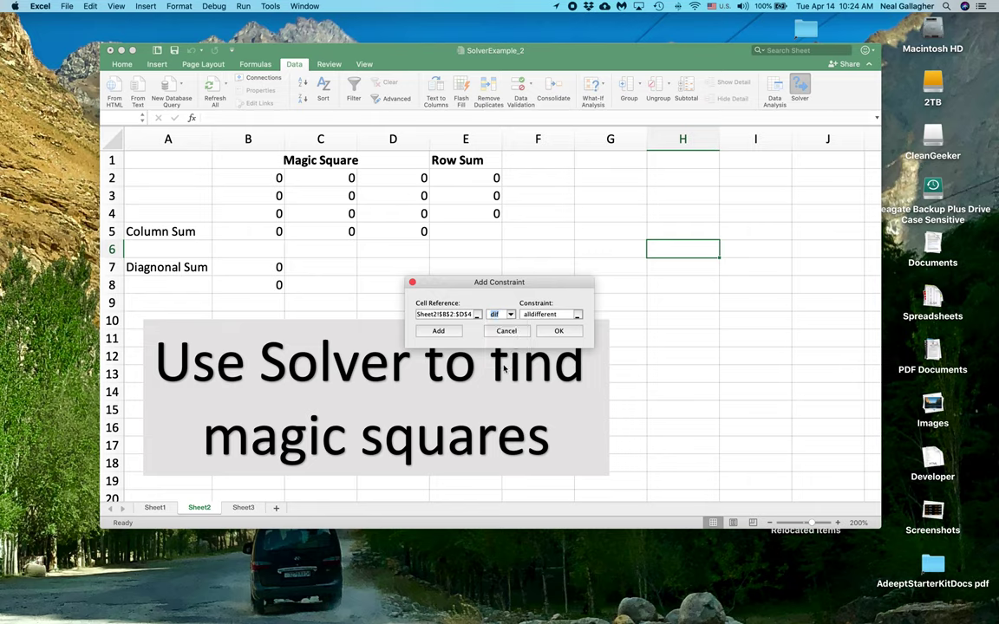
click(559, 331)
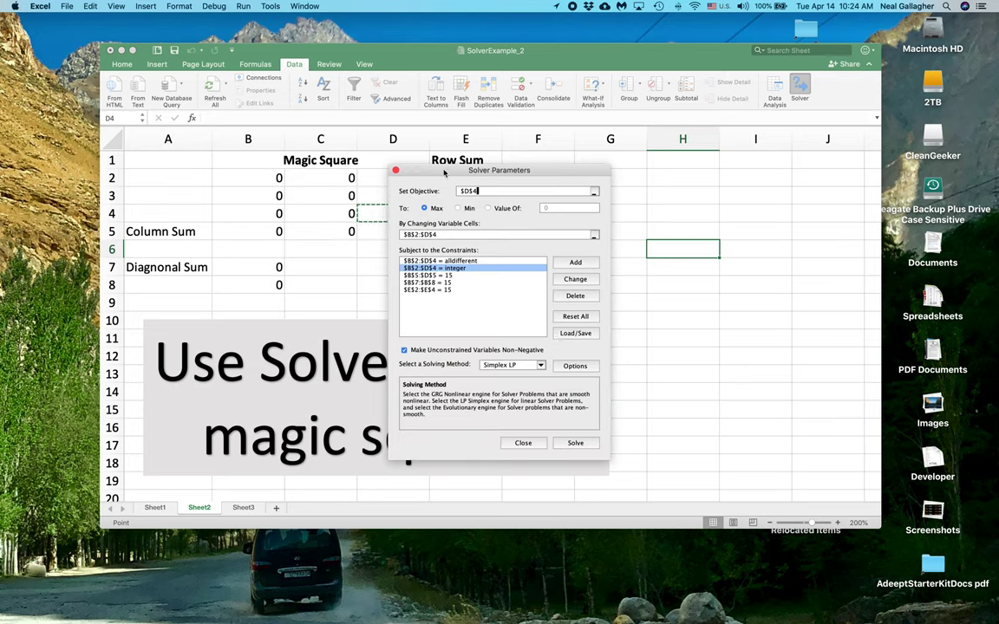
Delete the integer constraint on B2:D4 from the Solver model and add it again using the int relation
drag(408, 170, 656, 136)
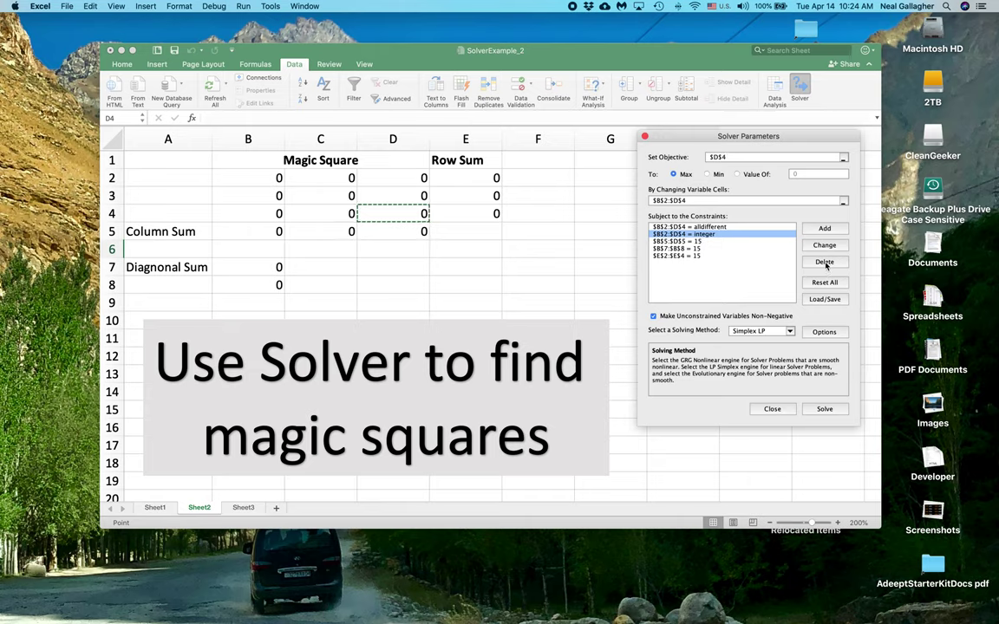
click(825, 262)
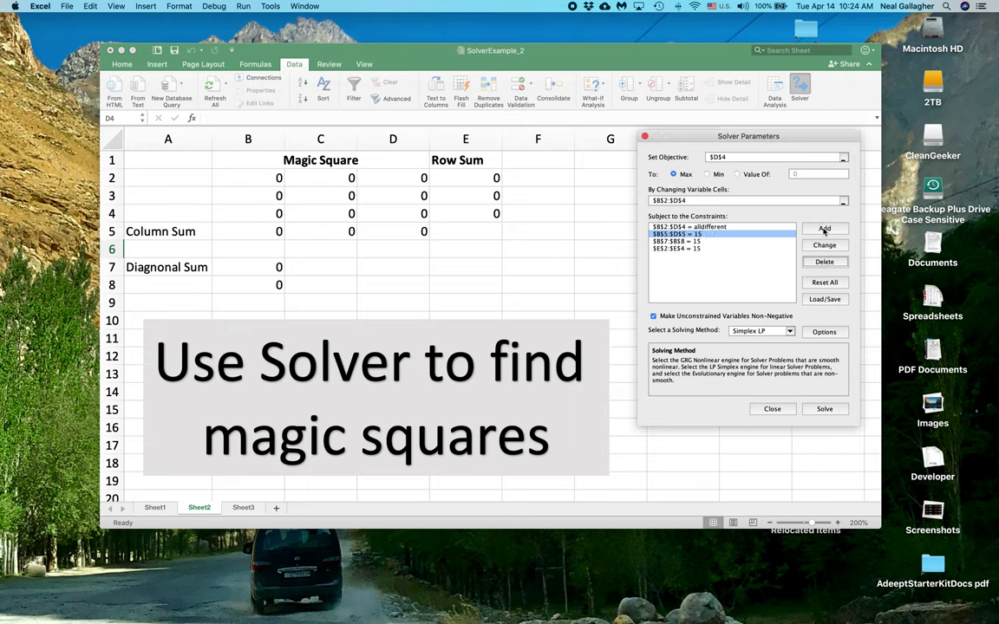
click(824, 229)
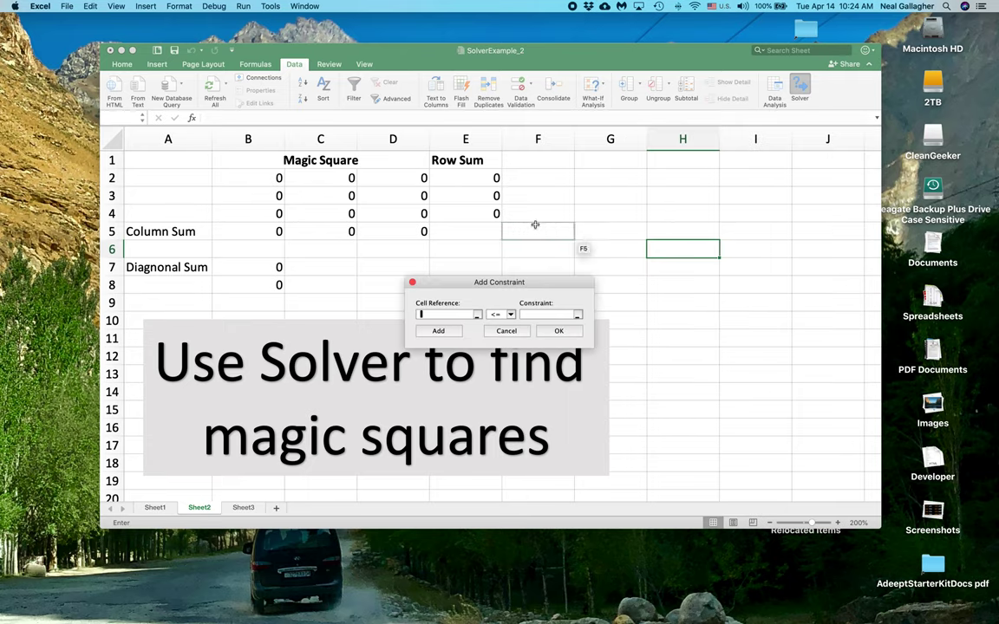
click(259, 179)
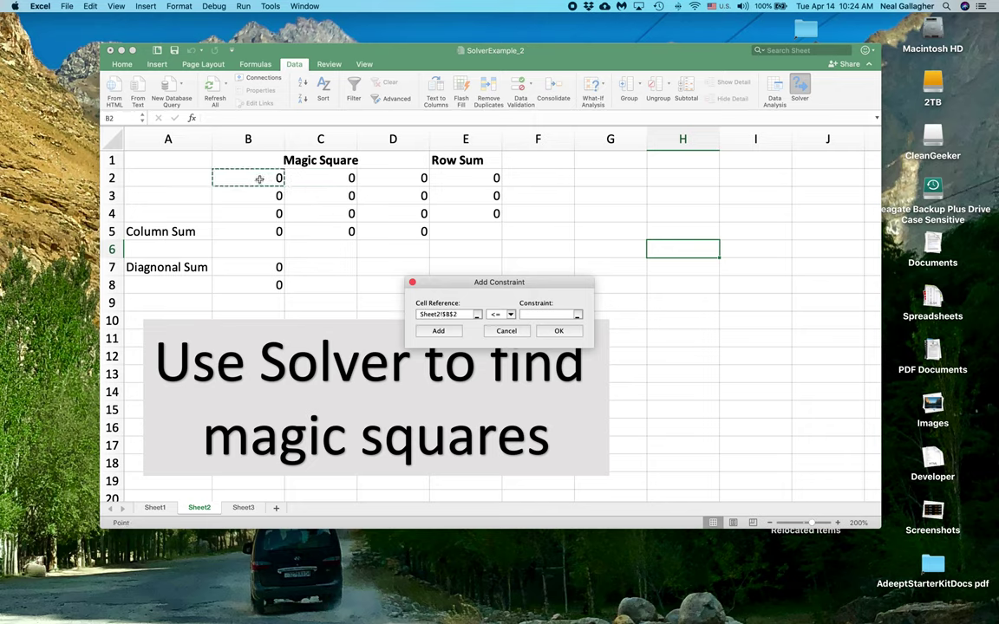
shift+click(408, 215)
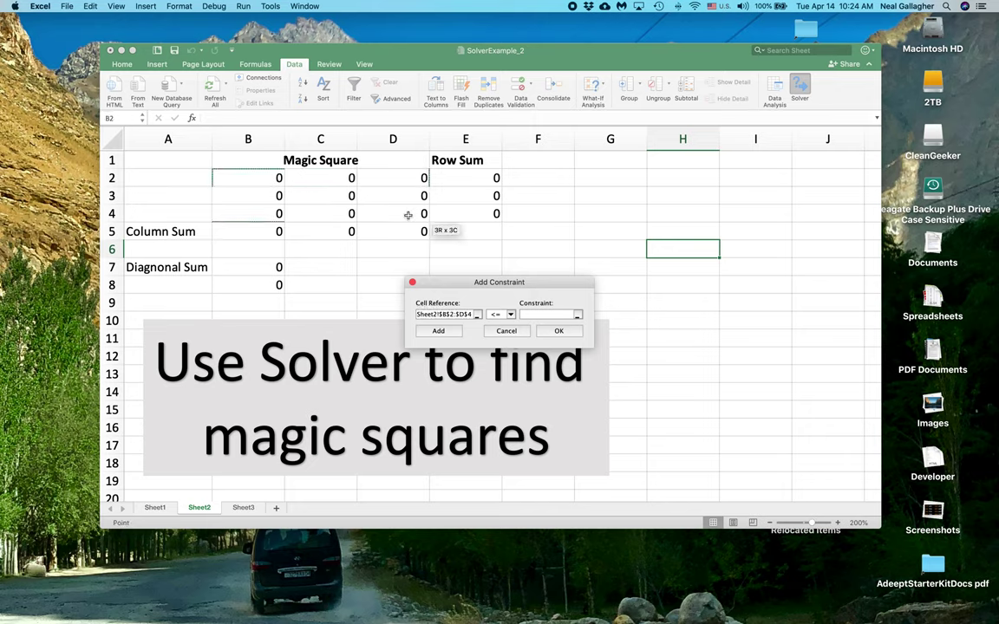
click(511, 316)
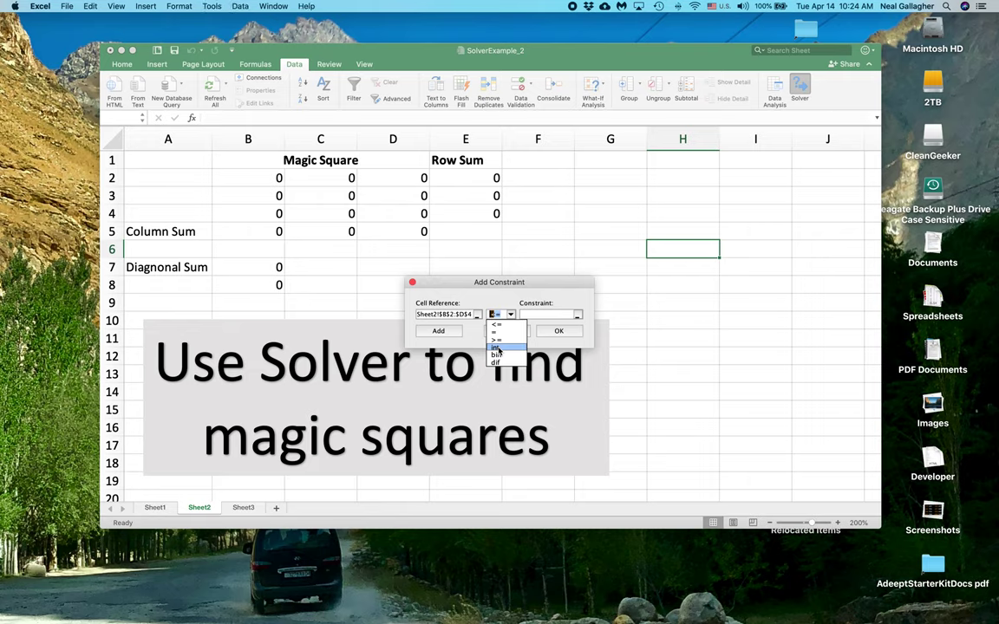
click(496, 349)
click(556, 332)
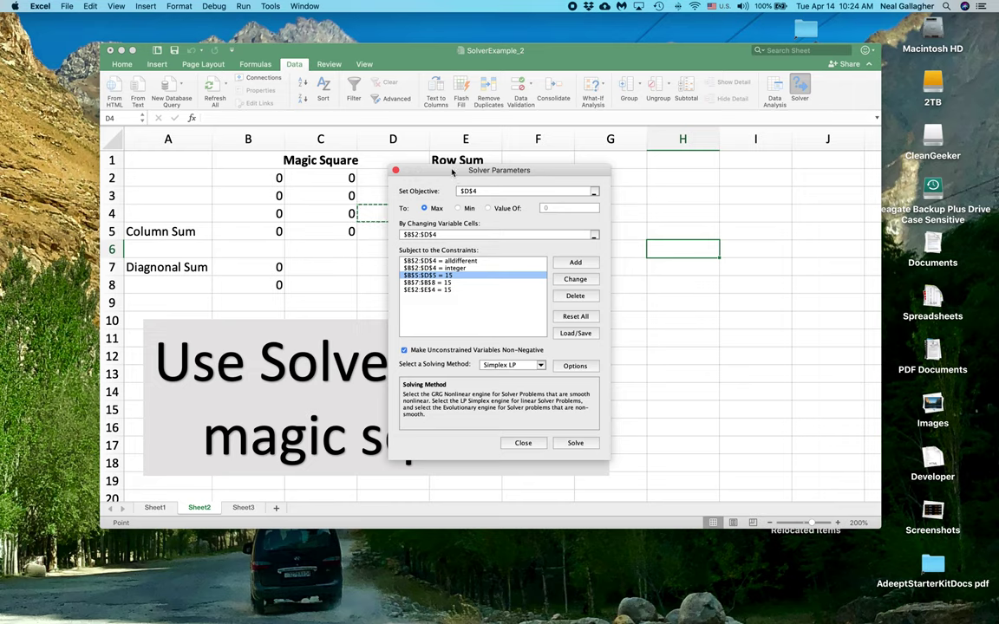
Set the Solver objective to cell B5, the first column sum, and close the Solver parameters without solving
drag(486, 170, 727, 161)
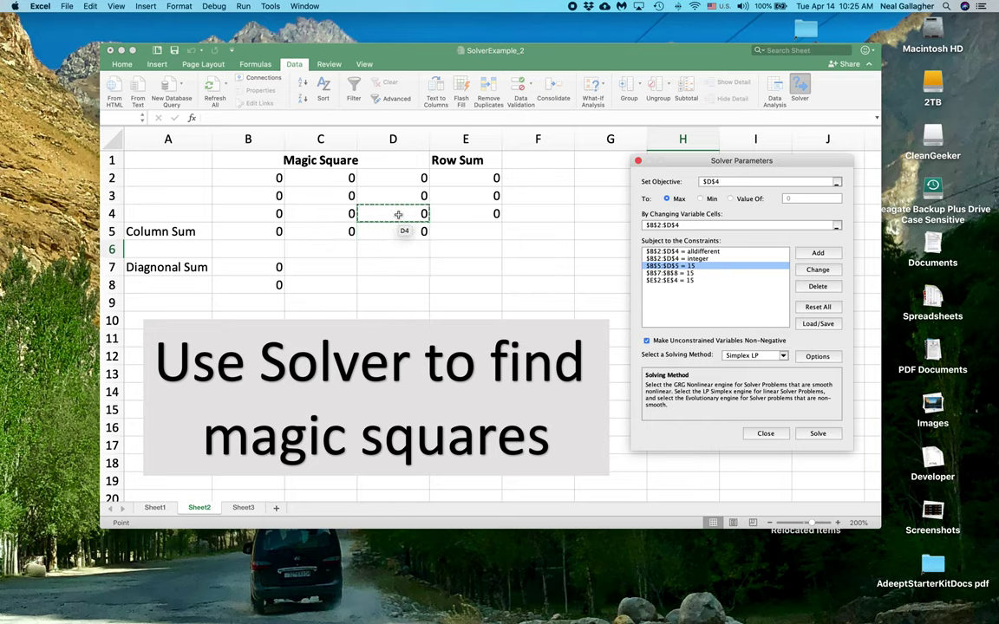
click(265, 235)
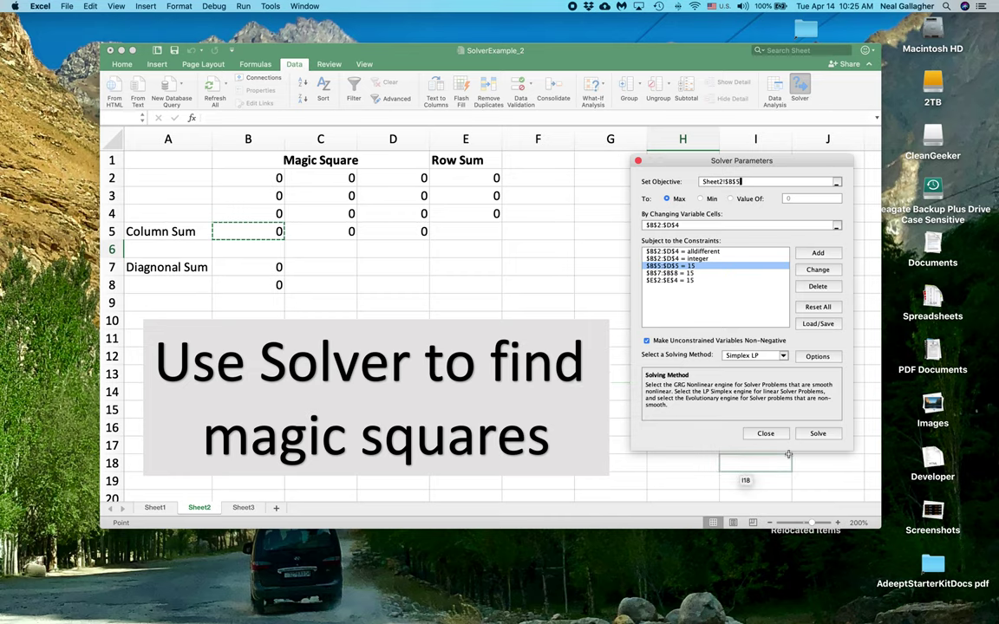
click(762, 434)
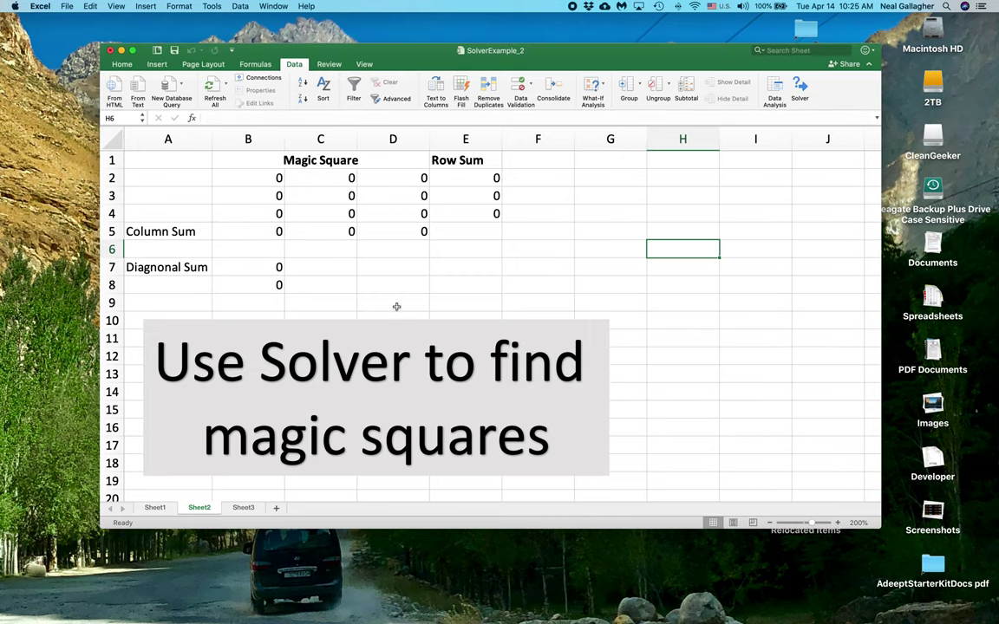
Examine the formulas behind the column sums B5:D5, the row sums E2:E4 and the diagonal sums B7:B8
click(259, 235)
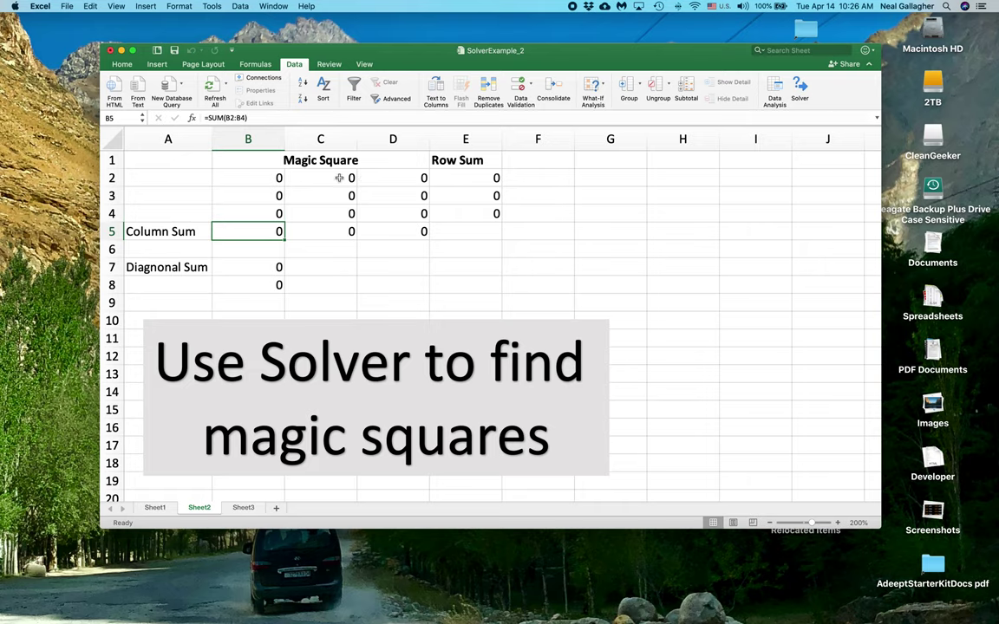
click(324, 235)
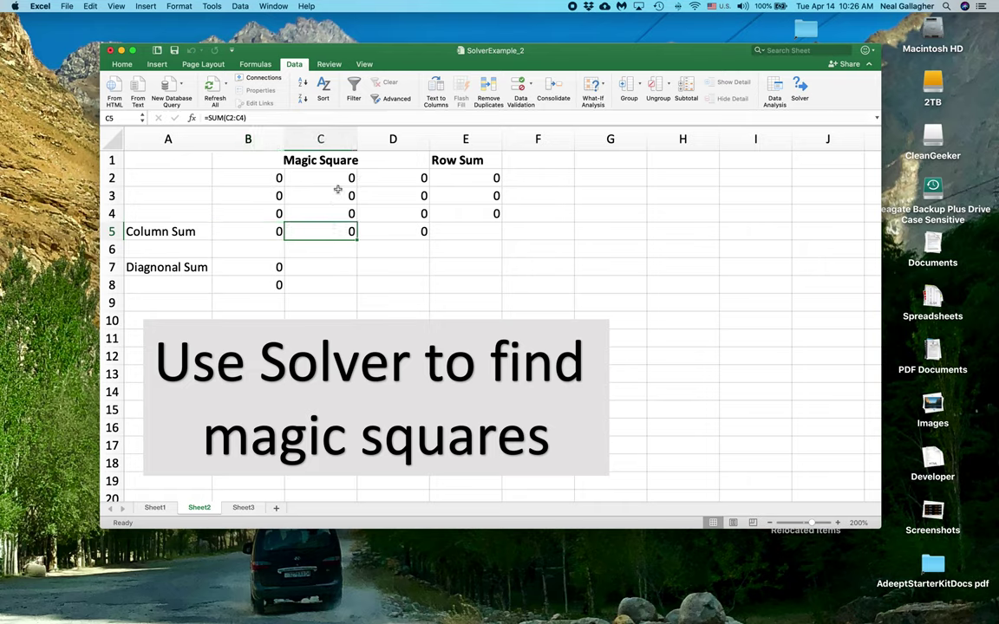
click(403, 234)
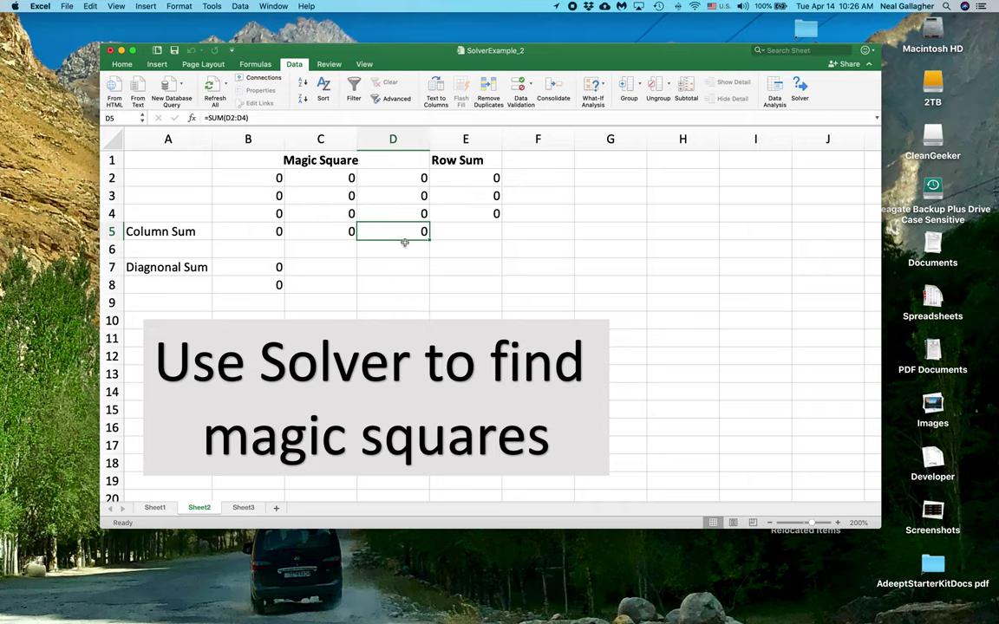
click(466, 179)
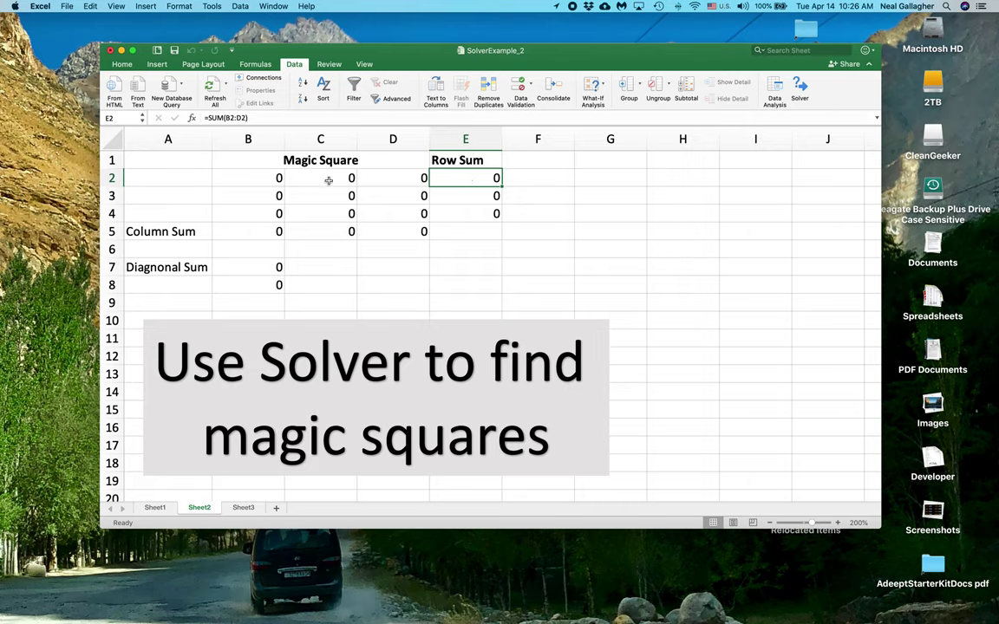
click(452, 204)
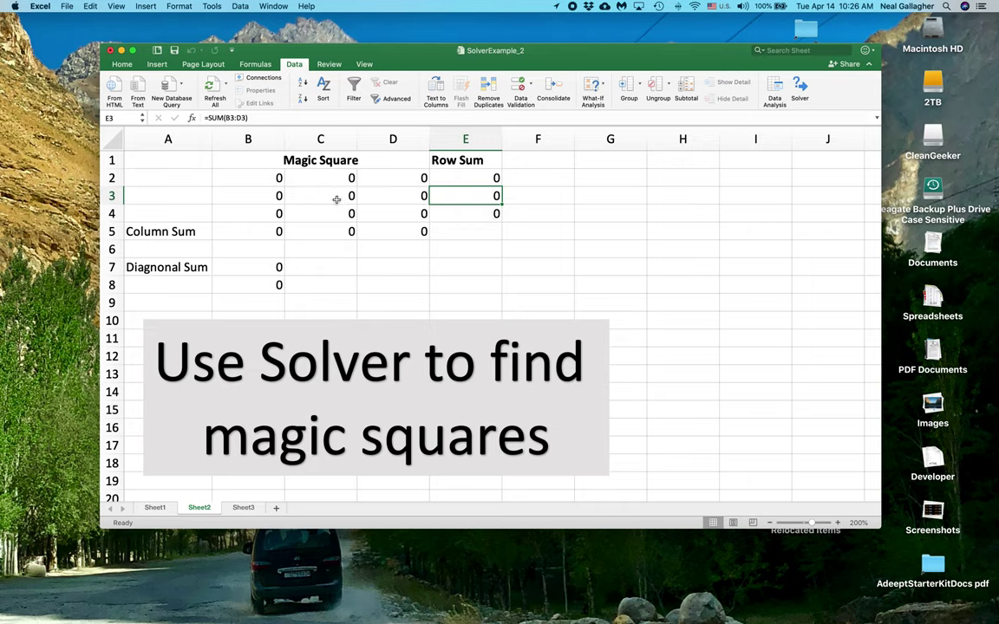
click(459, 213)
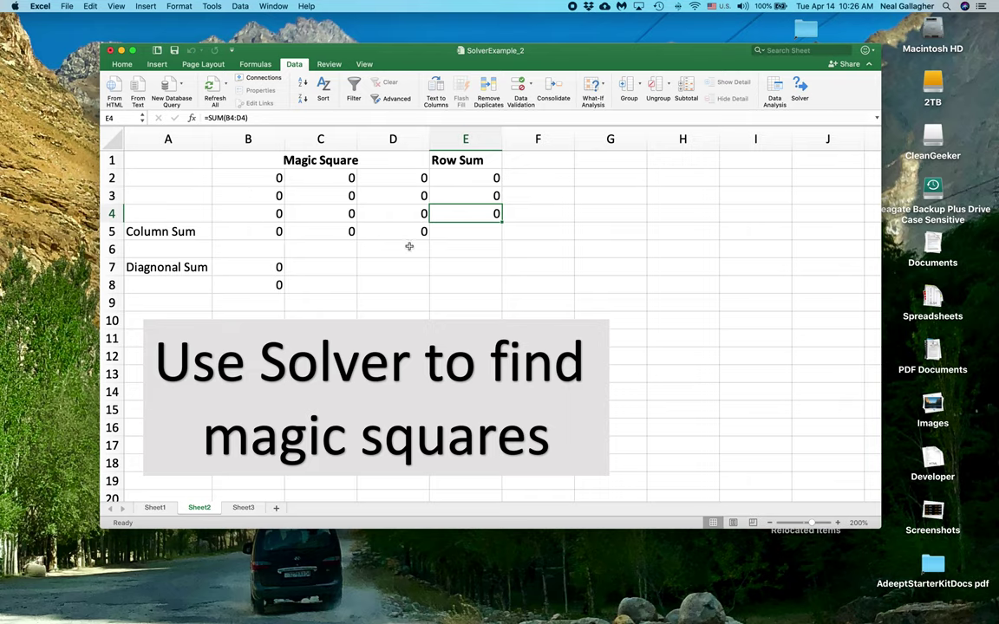
click(267, 271)
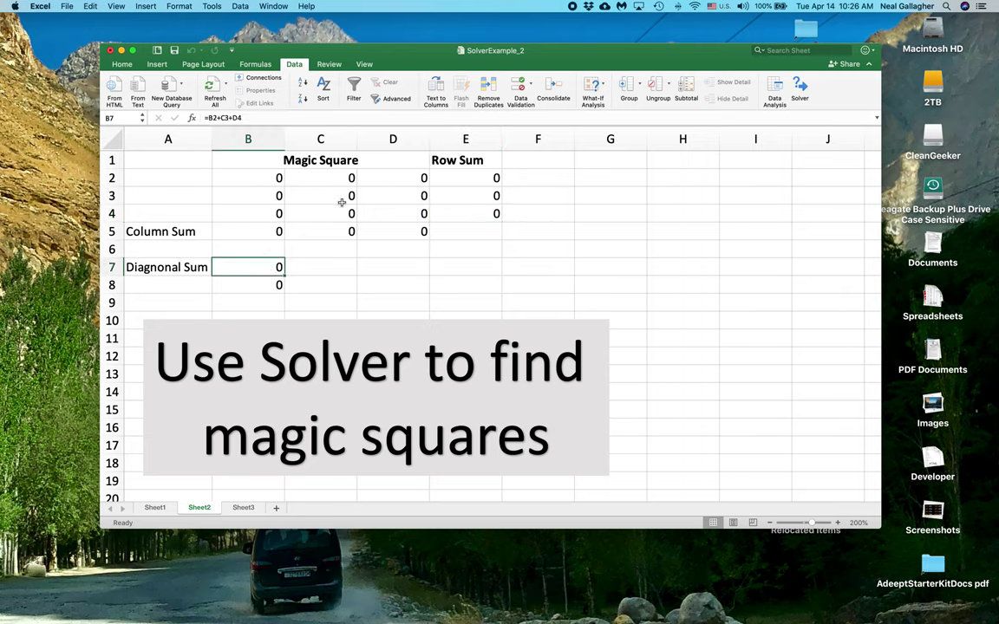
click(258, 288)
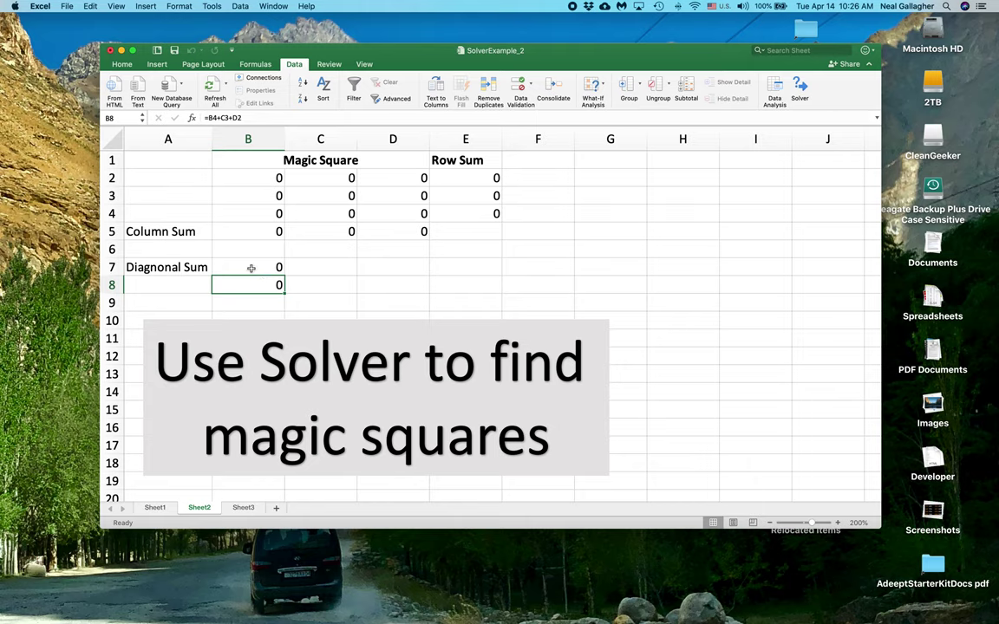
Solve the magic square model in Solver with the Simplex LP method and keep the Solver solution
click(801, 85)
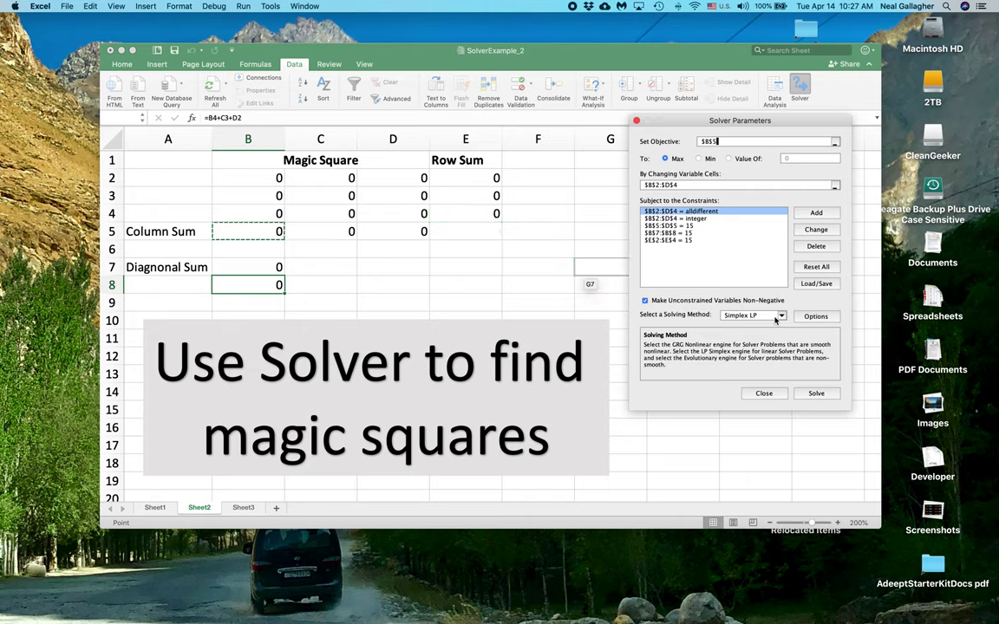
click(815, 394)
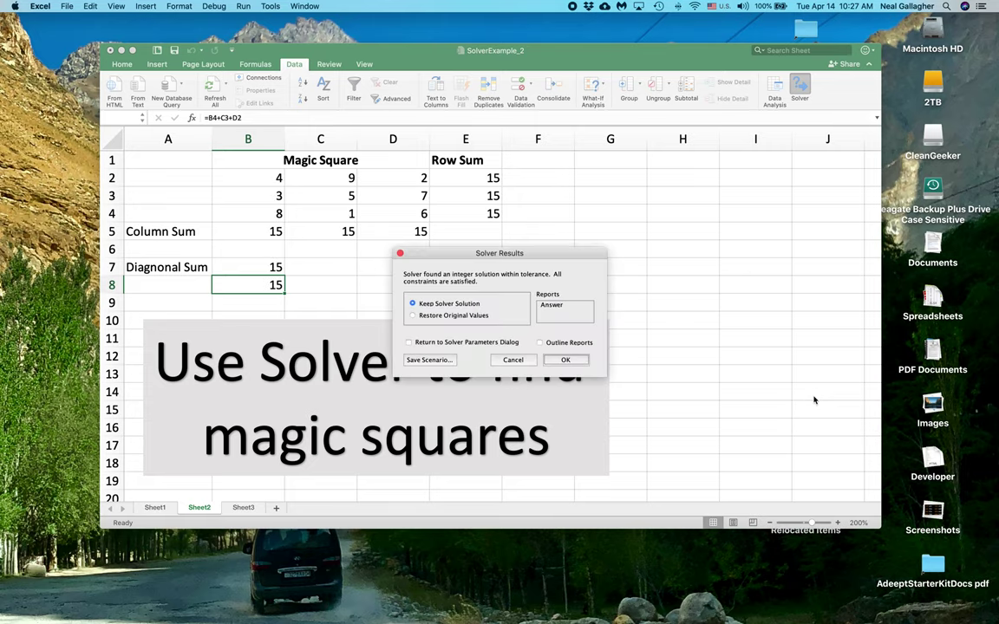
click(567, 361)
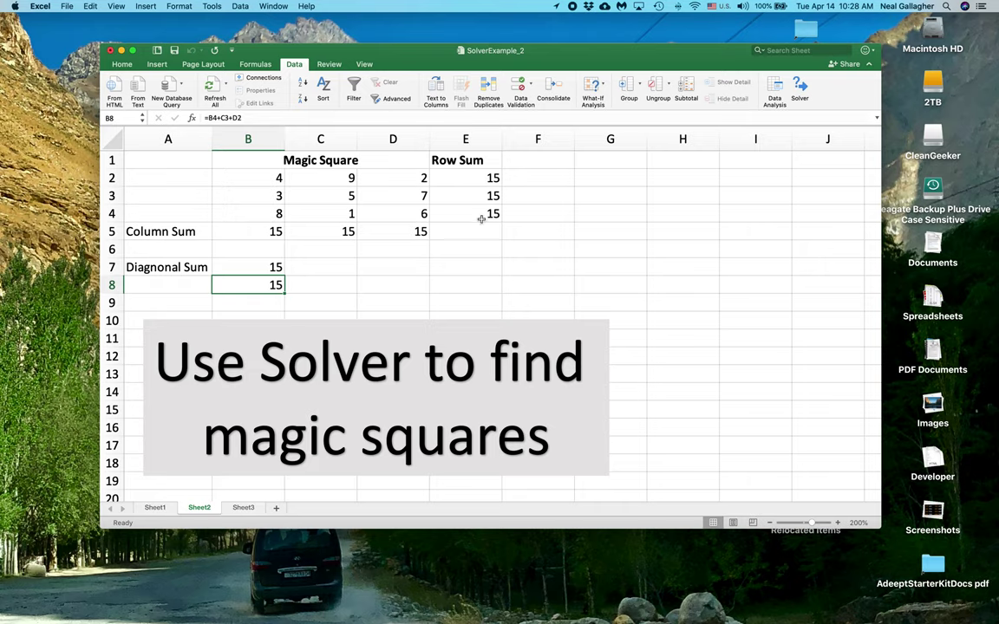
Review the Solver objective and constraints of the Sheet2 magic square model, and close the parameters without solving
click(800, 91)
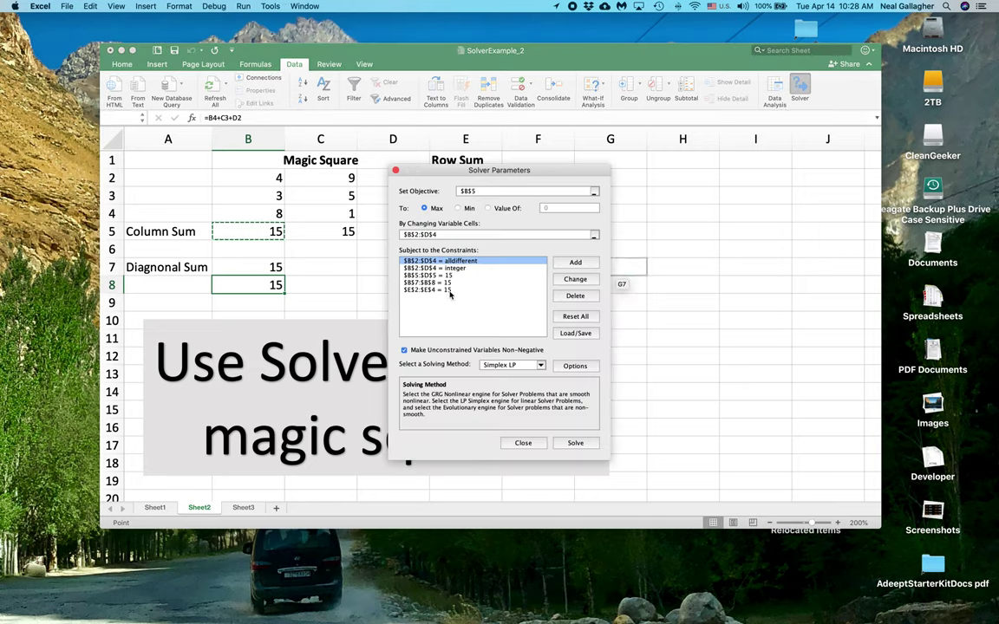
drag(453, 175, 706, 135)
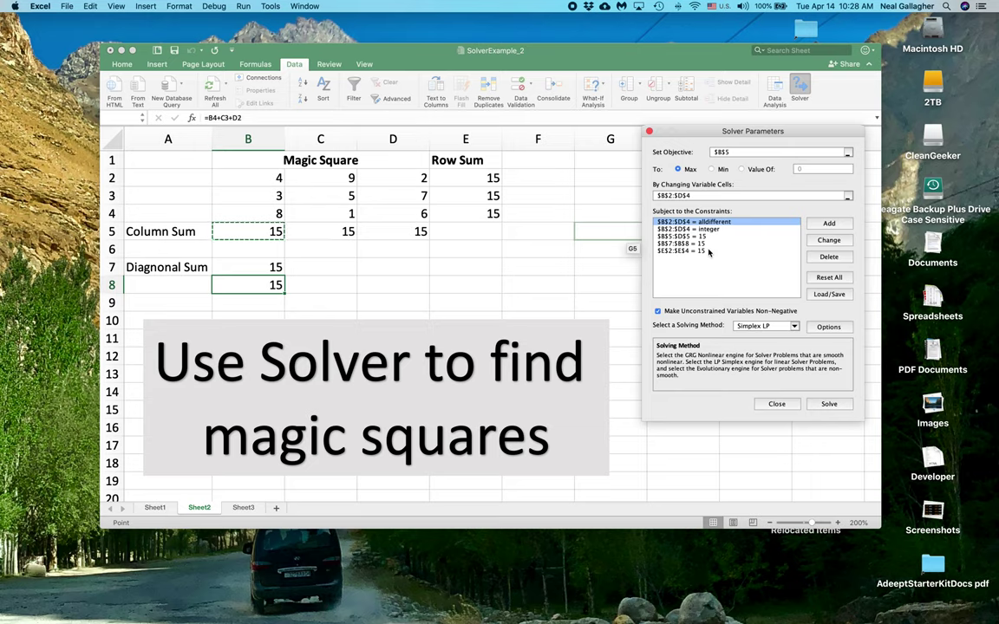
click(784, 406)
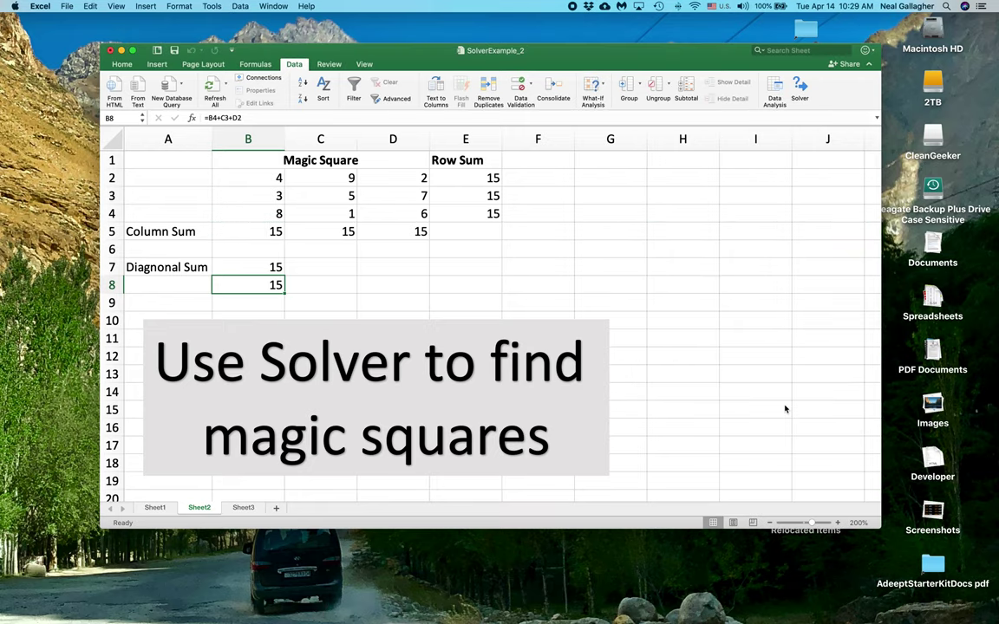
Set all nine magic square cells B2:D4 on Sheet3 to 0
click(243, 507)
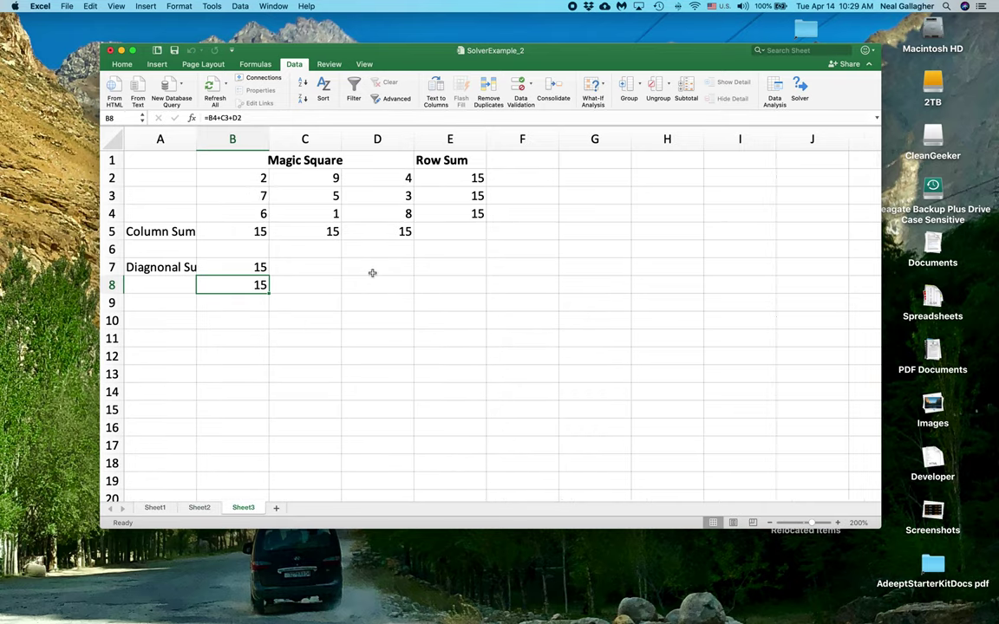
click(248, 179)
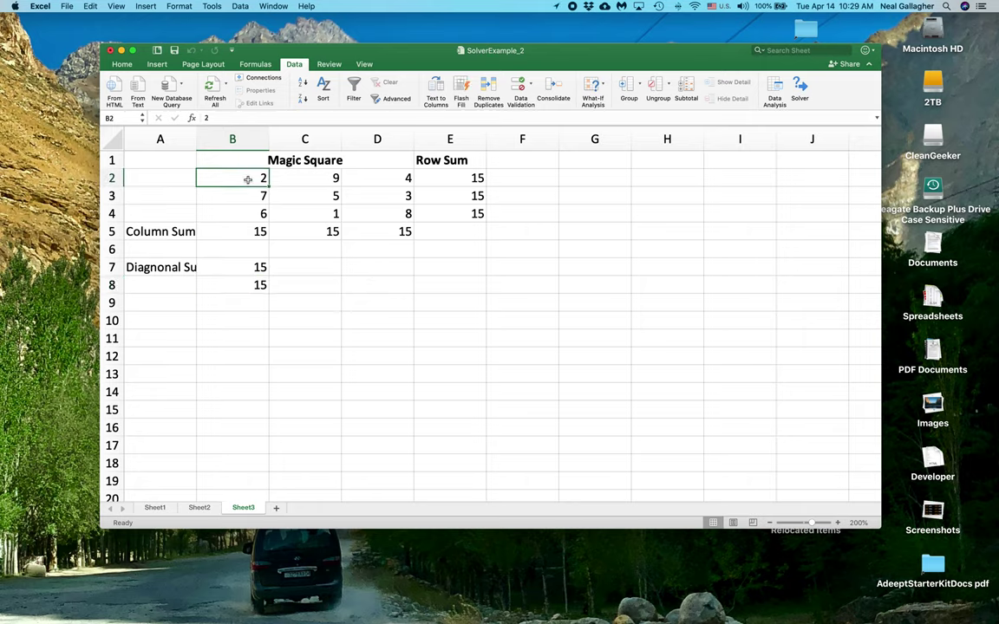
text(0)
click(301, 178)
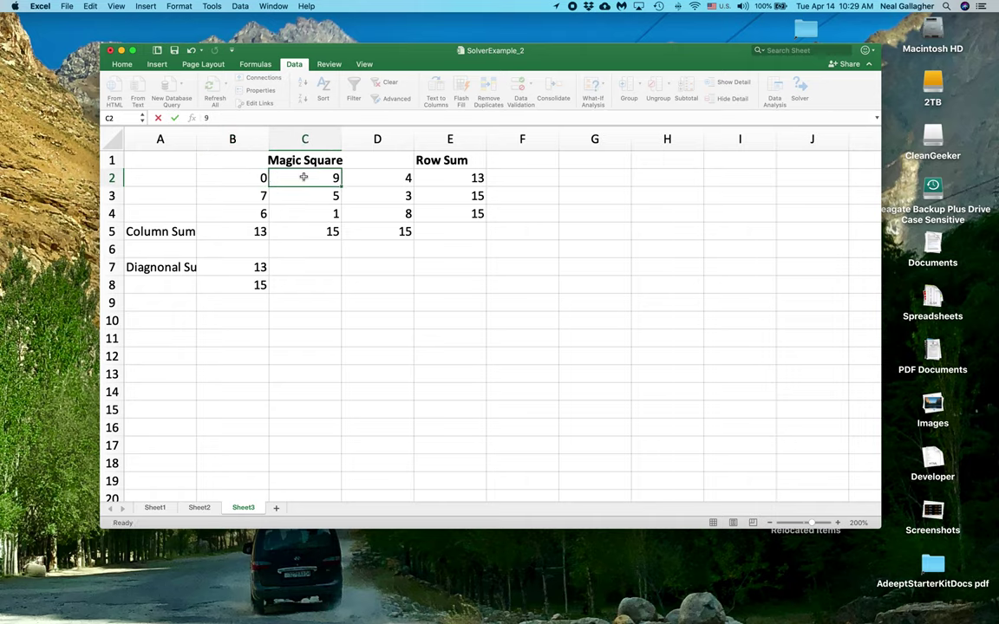
text(0)
click(363, 178)
text(0)
click(243, 200)
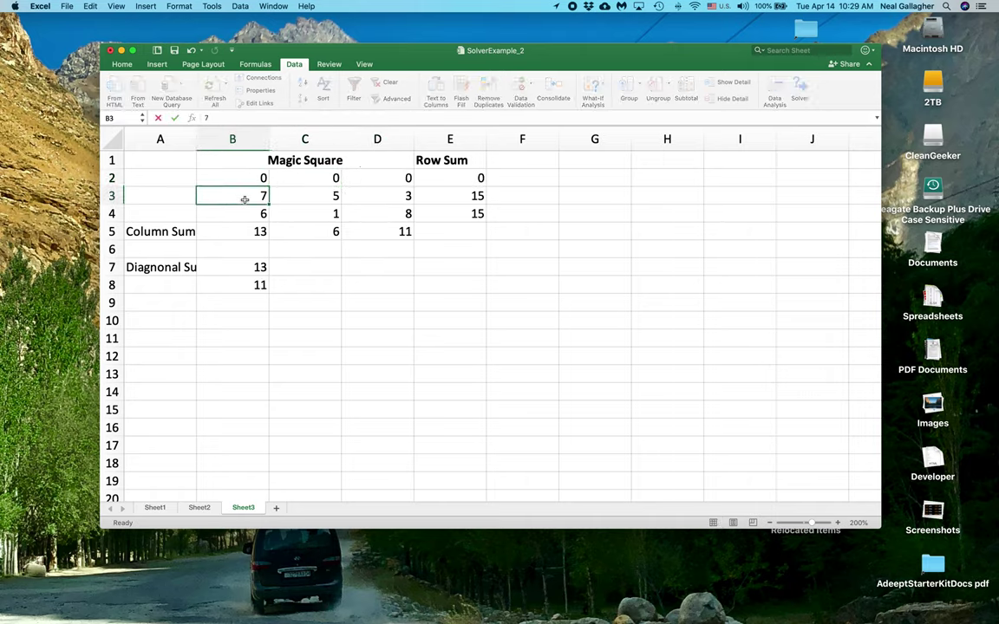
text(0)
click(288, 195)
text(0)
click(392, 195)
text(0)
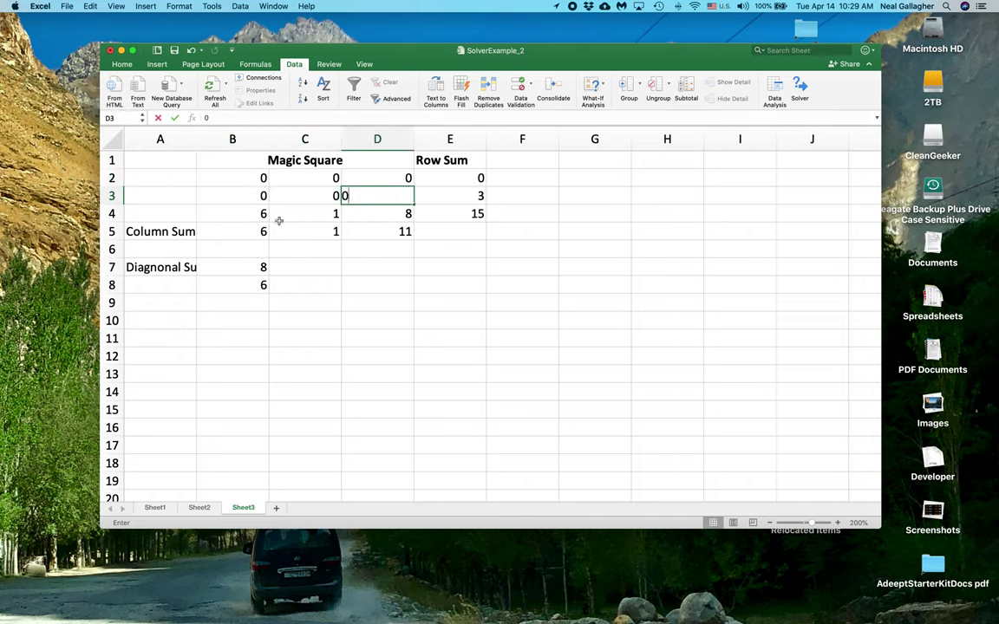
click(257, 217)
text(0)
click(308, 215)
text(0)
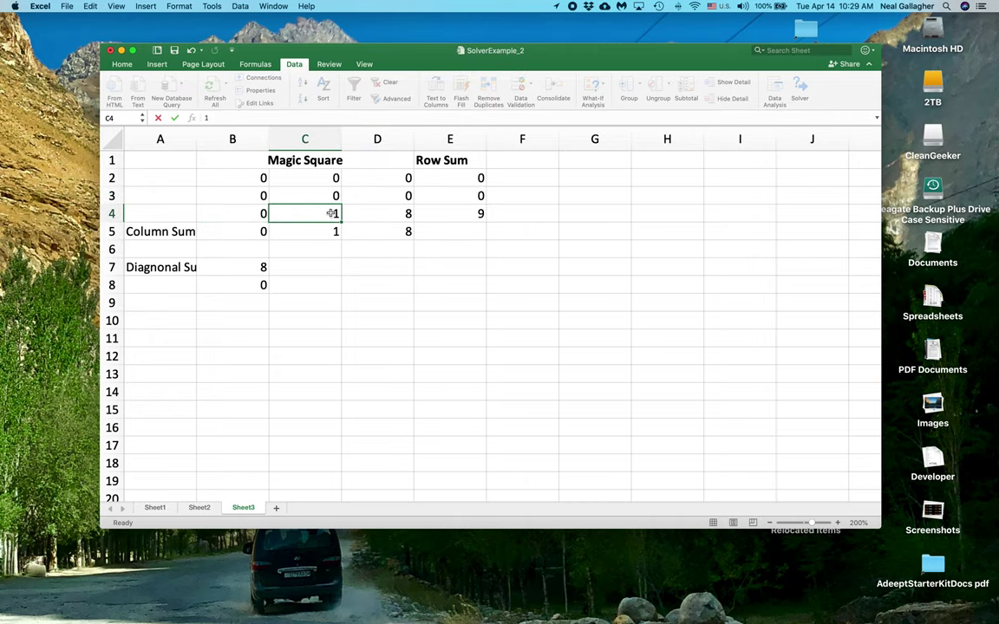
click(361, 213)
text(0)
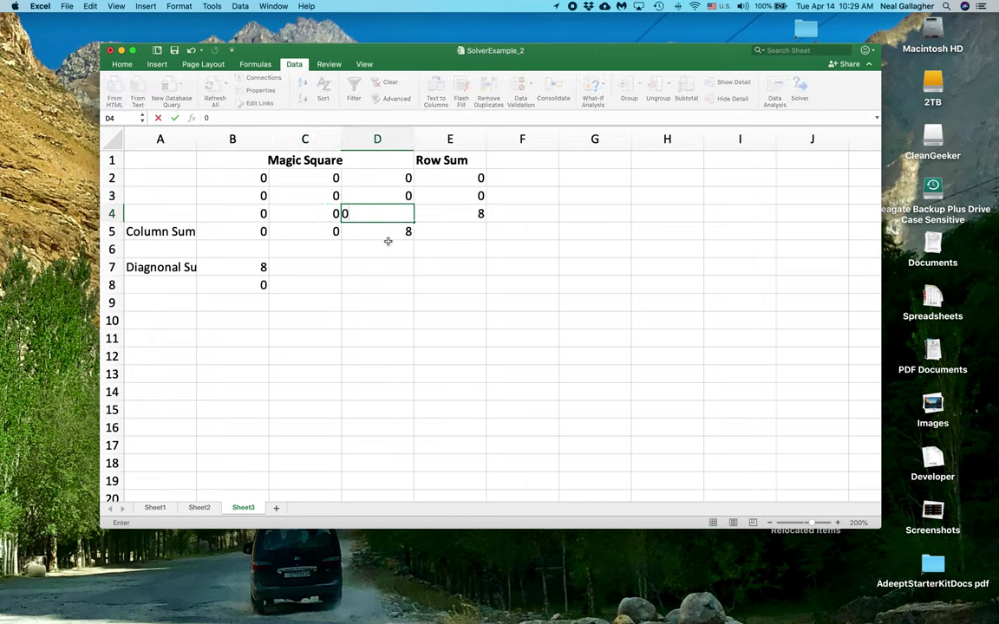
click(392, 250)
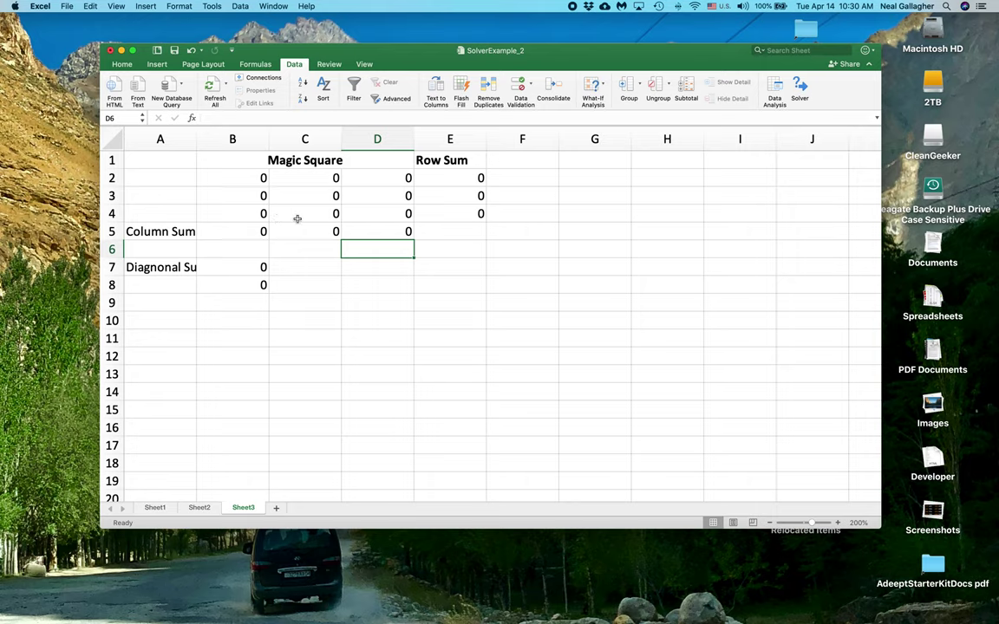
Examine the formulas behind Sheet3's row sums E2:E4, column sums B5:D5 and diagonal sums B7:B8
click(449, 176)
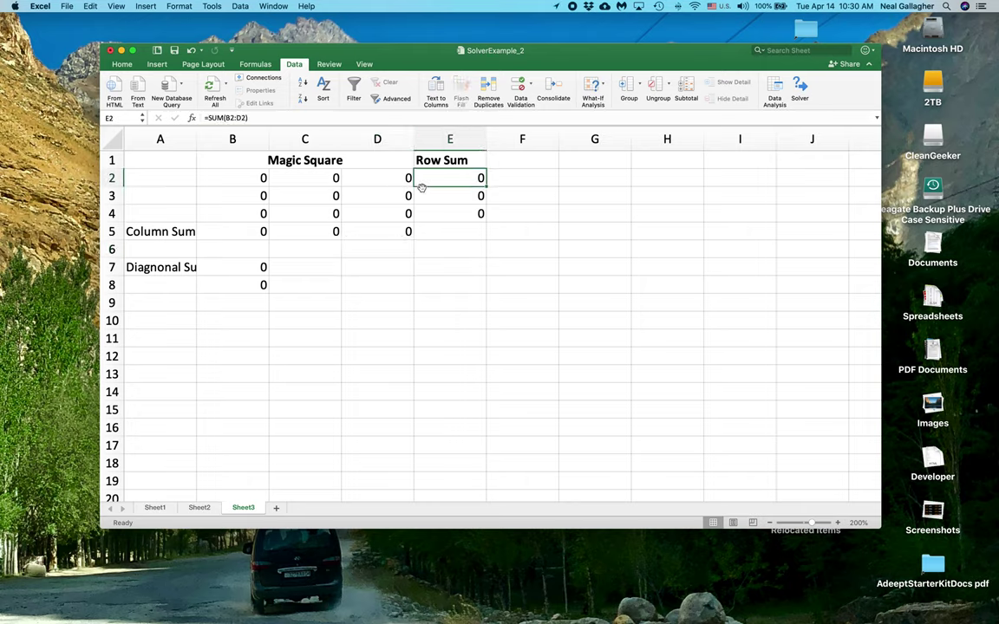
click(452, 198)
click(454, 215)
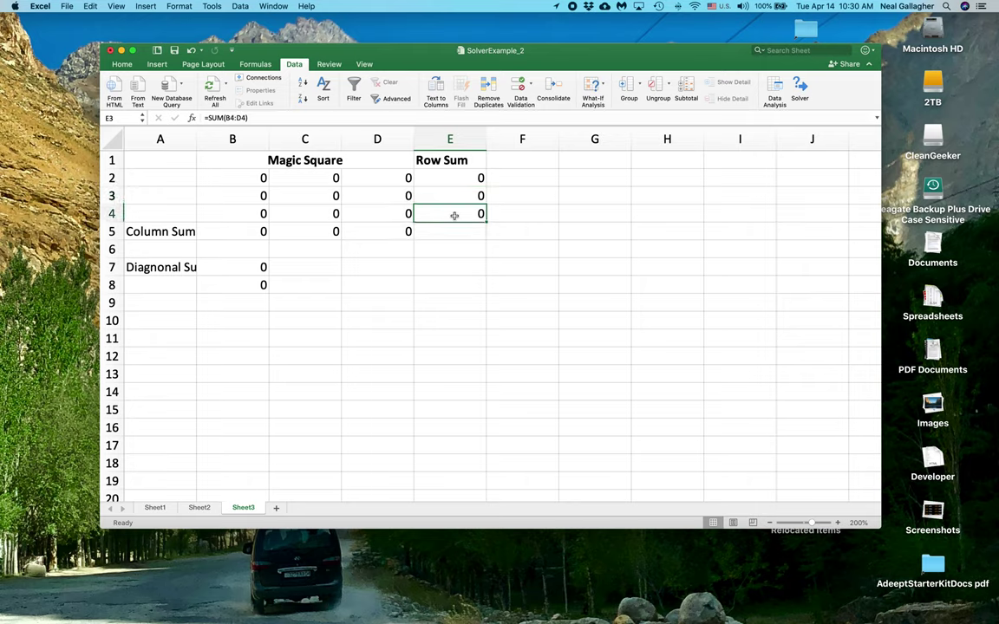
click(249, 234)
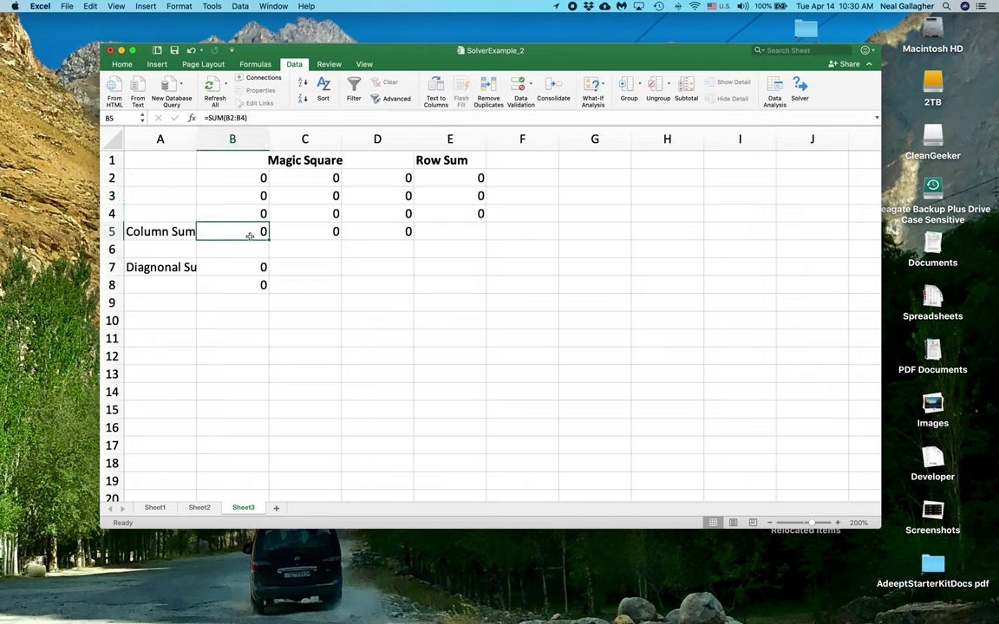
click(308, 236)
click(378, 232)
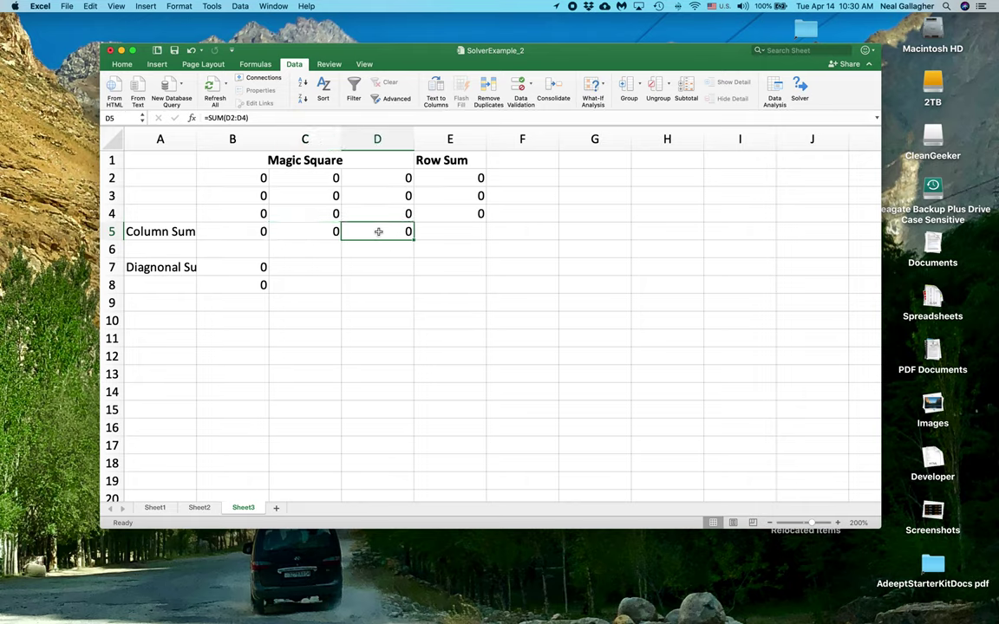
click(252, 267)
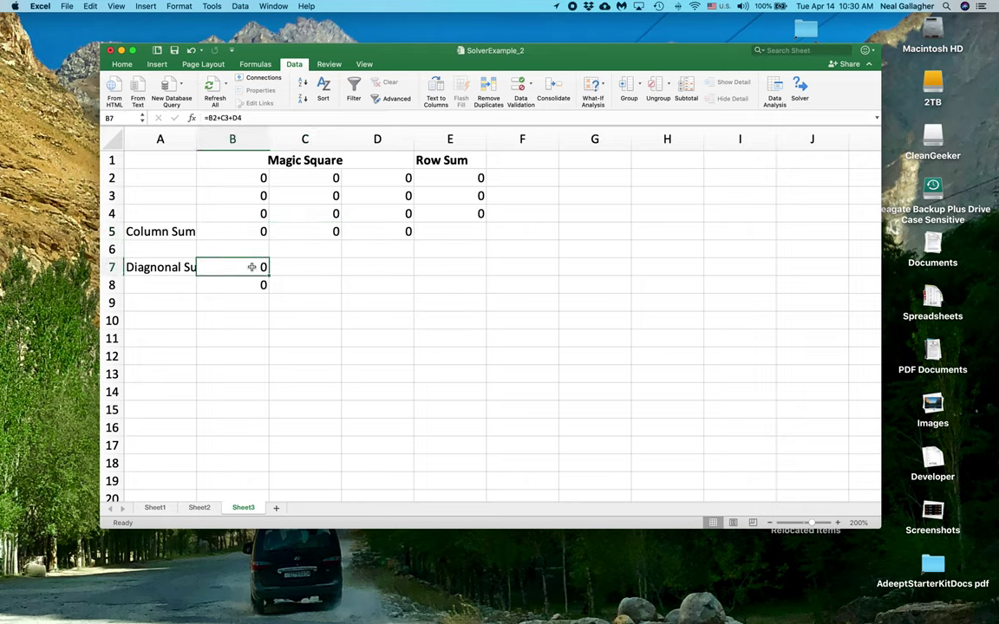
click(235, 283)
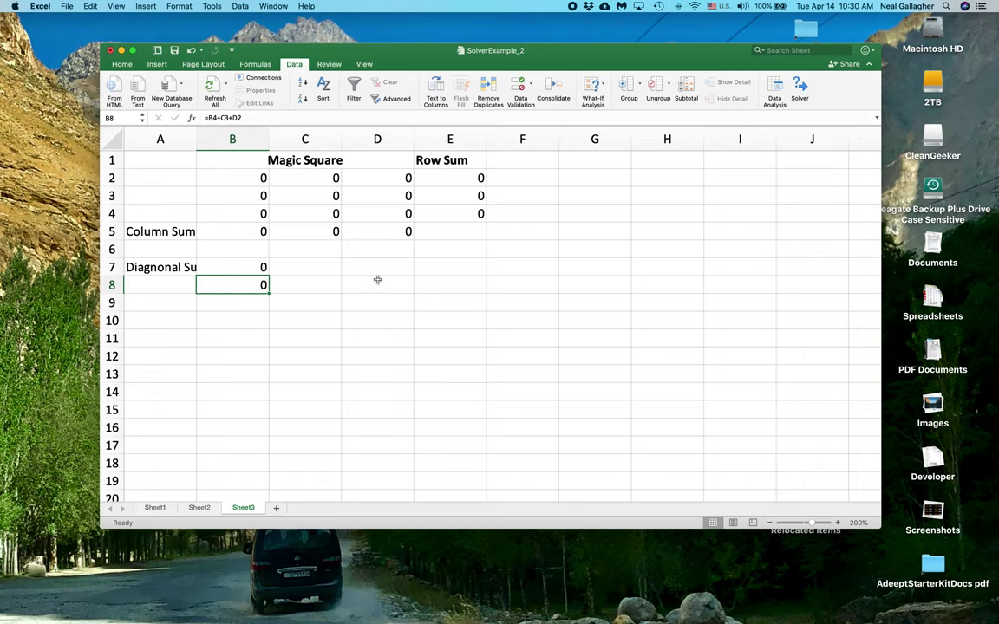
Solve the Sheet3 model in Solver with Simplex LP and an empty objective, using its existing alldifferent and equal-sum constraints, and keep the Solver solution
click(800, 90)
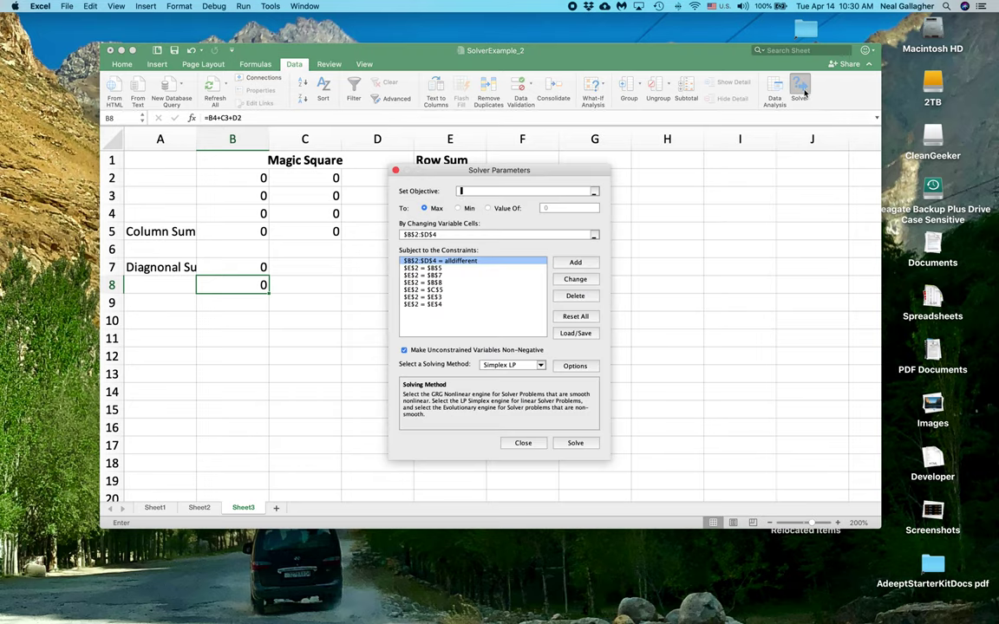
drag(525, 174, 685, 150)
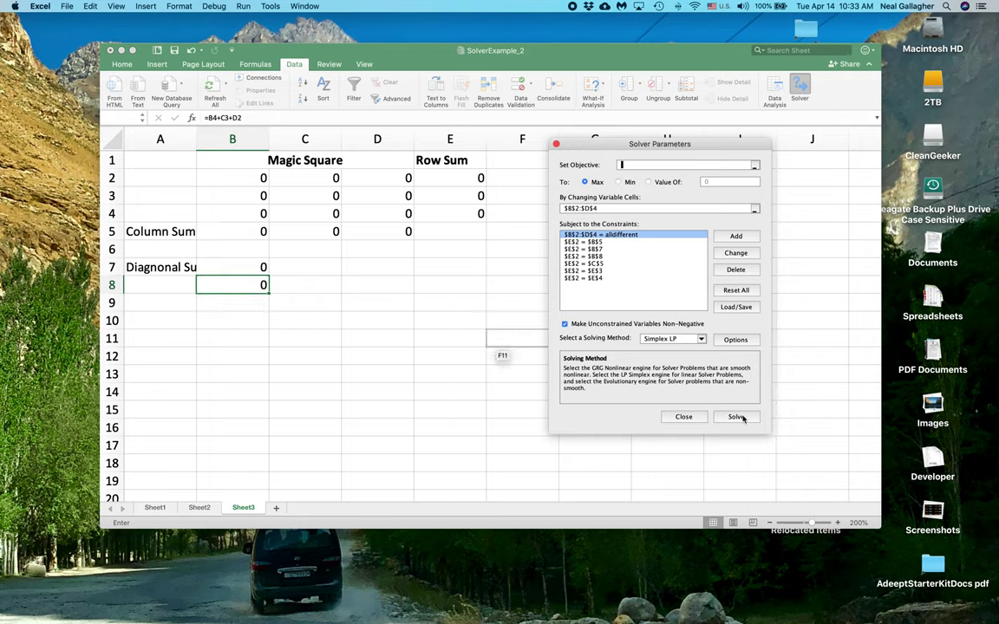
click(740, 418)
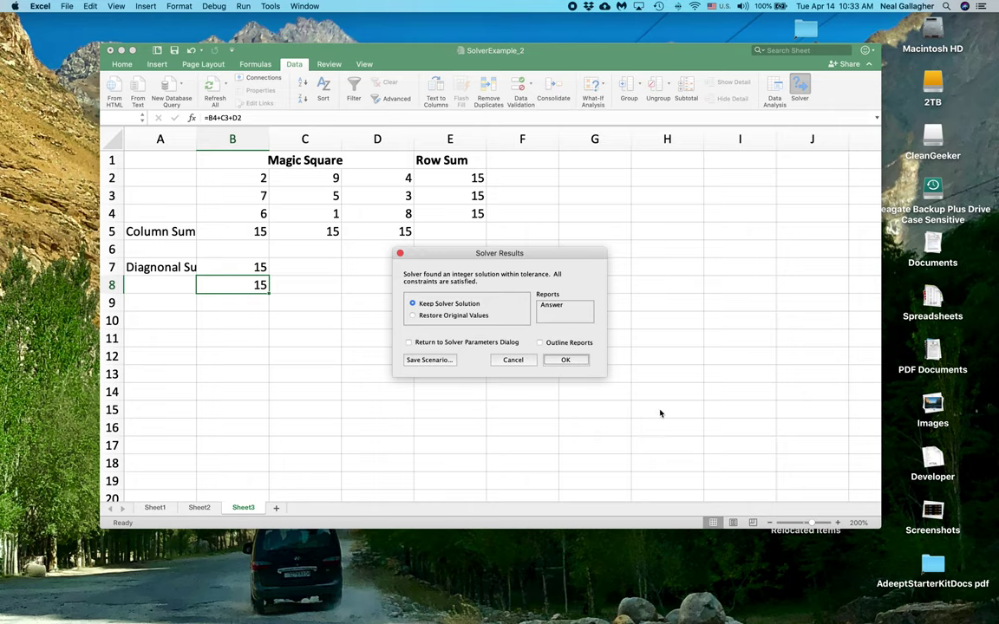
click(566, 360)
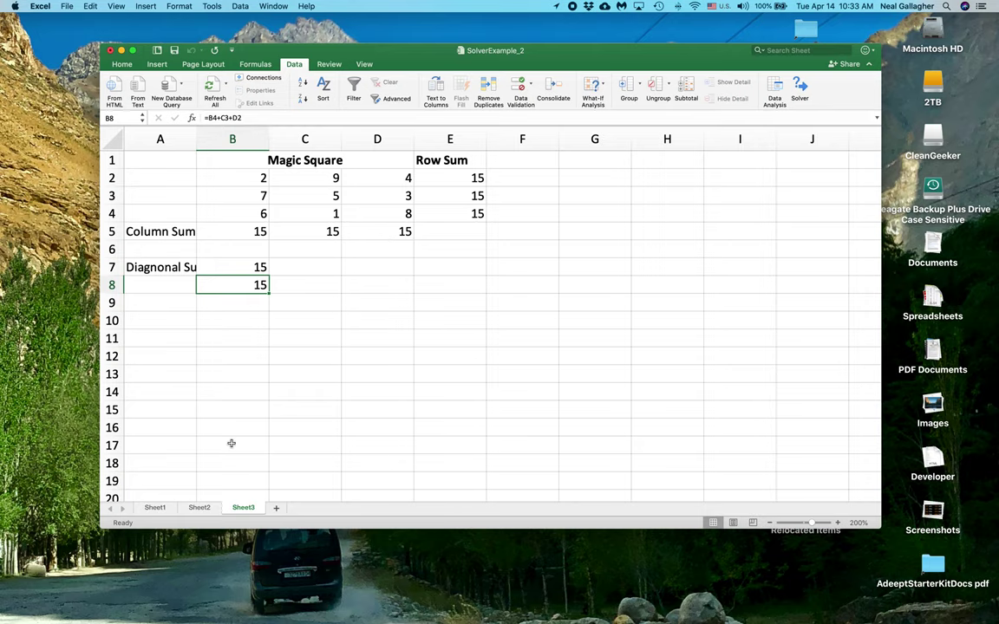
Compare the solved magic squares on Sheet2 and Sheet3, ending on Sheet3
click(200, 508)
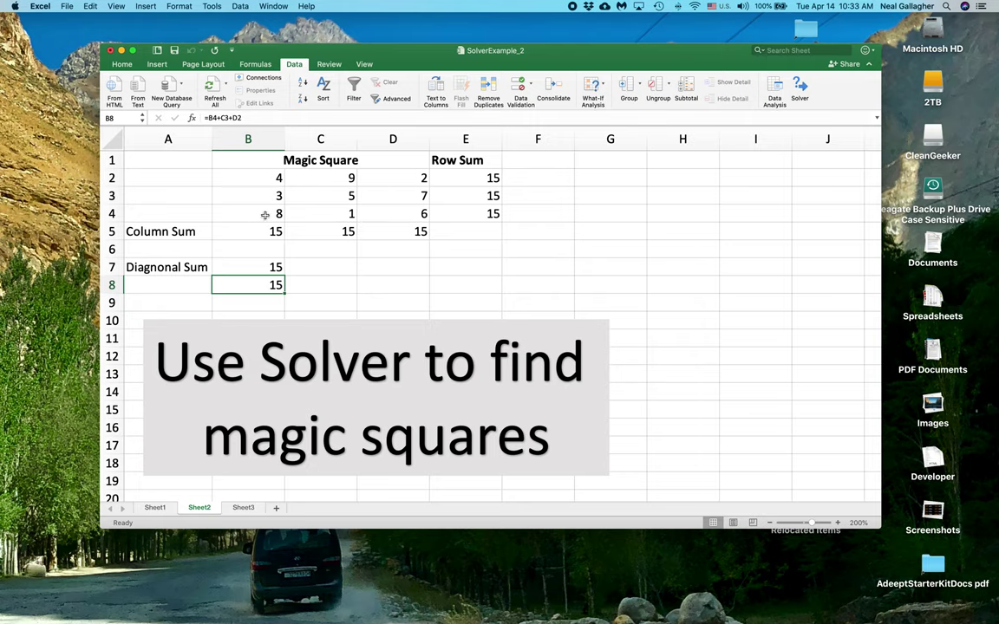
click(244, 509)
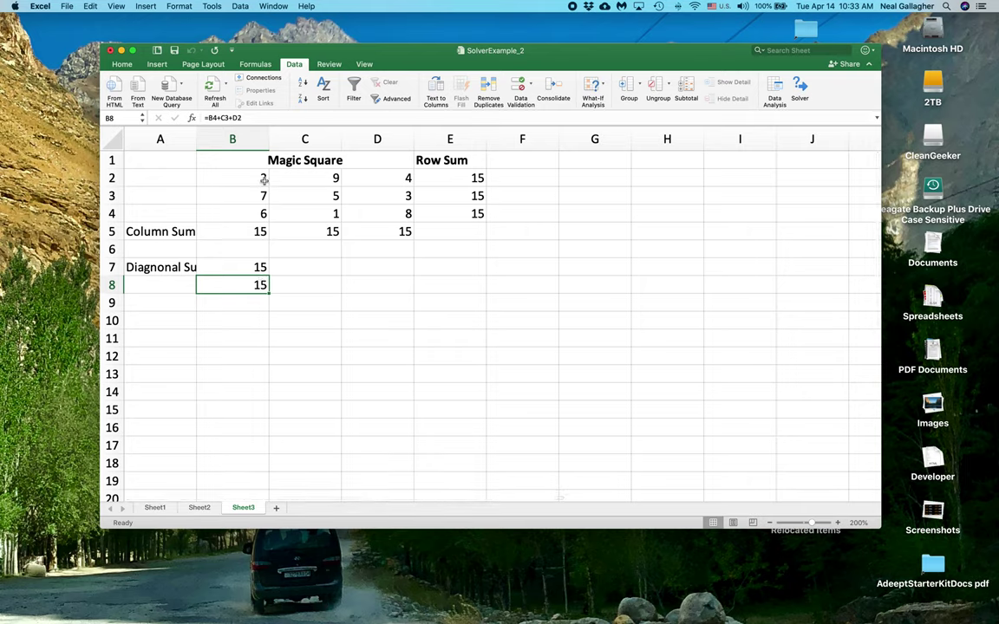
click(194, 509)
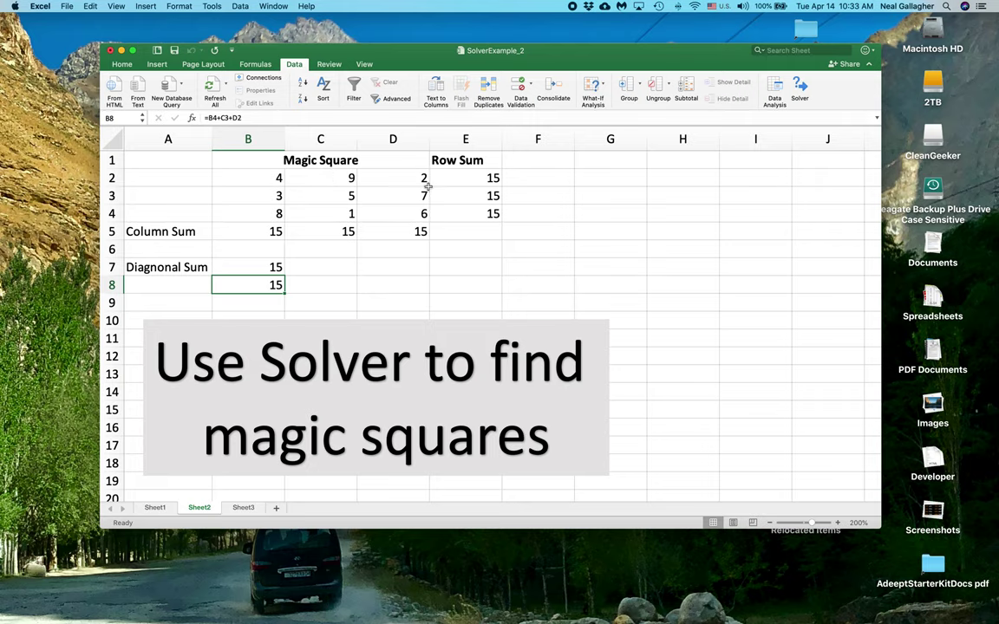
click(242, 507)
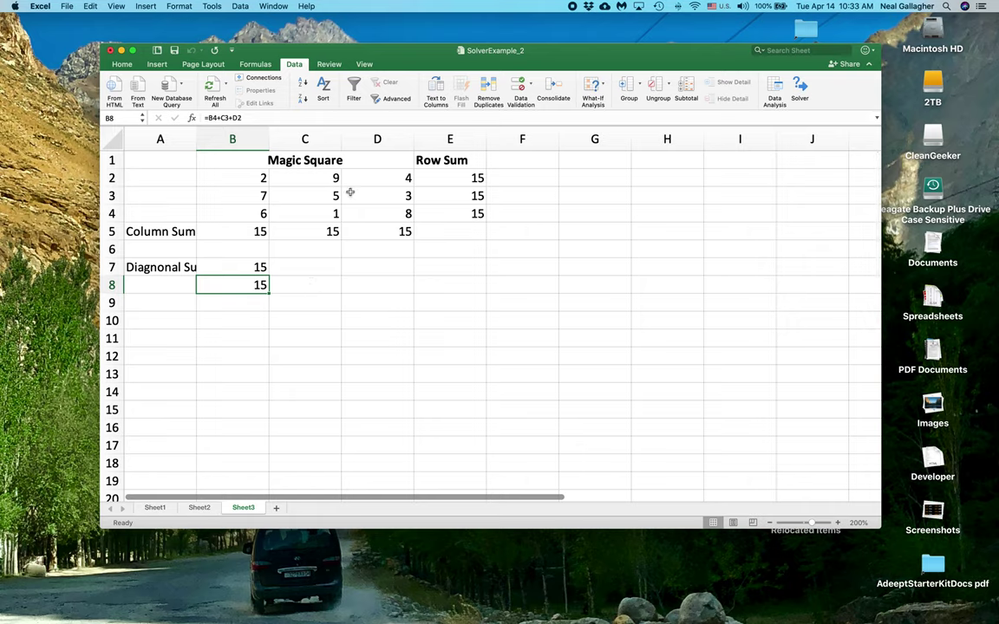